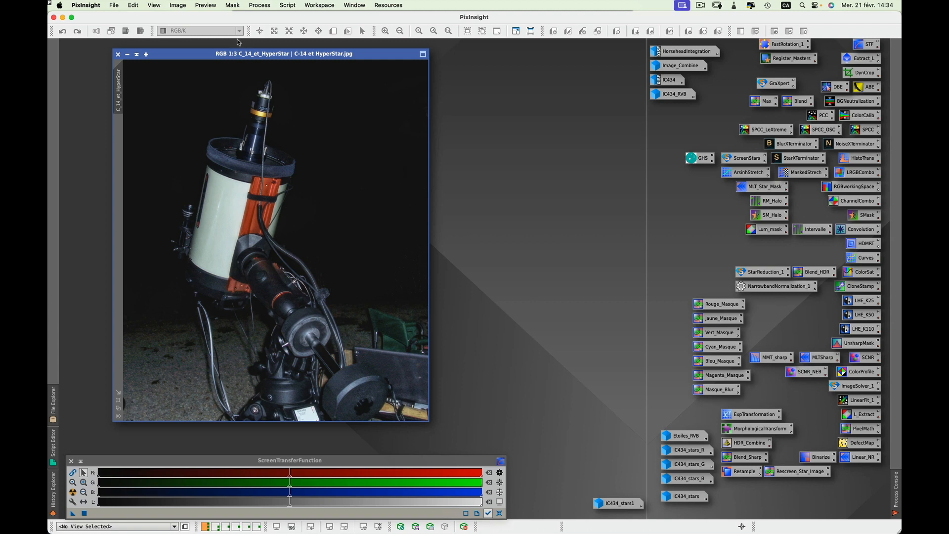
- Minimize the C_14_et_HyperStar image and restore the HorseheadIntegration image in its place on the workspace
left_click(128, 55)
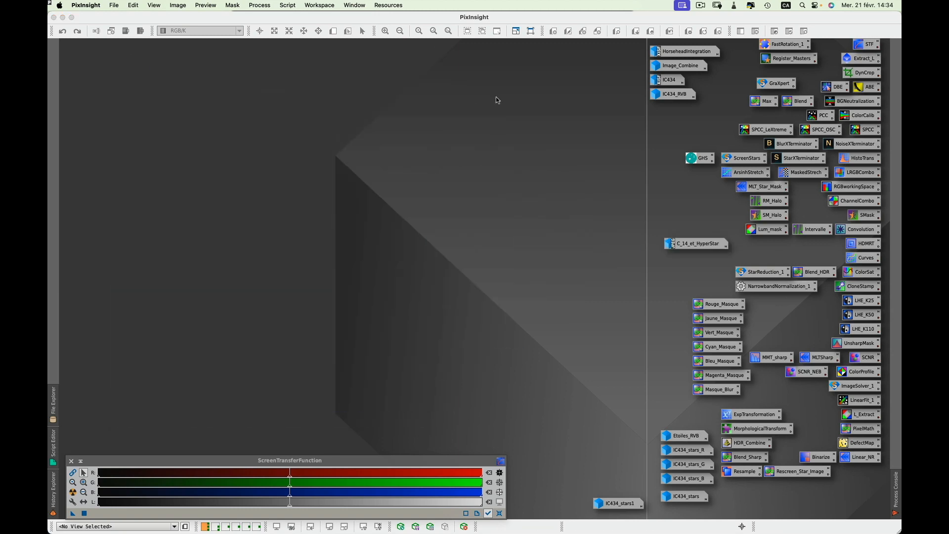
double_click(686, 51)
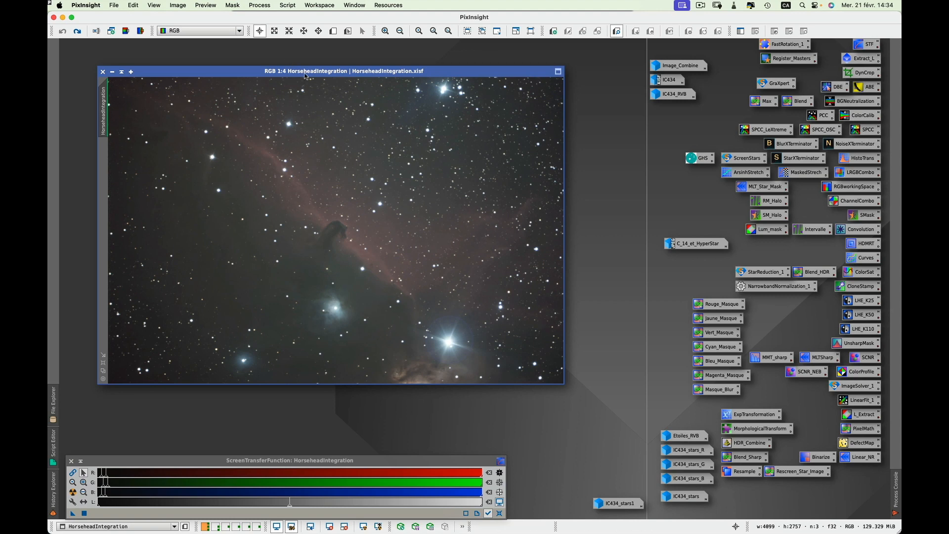
left_click_drag(305, 75, 279, 62)
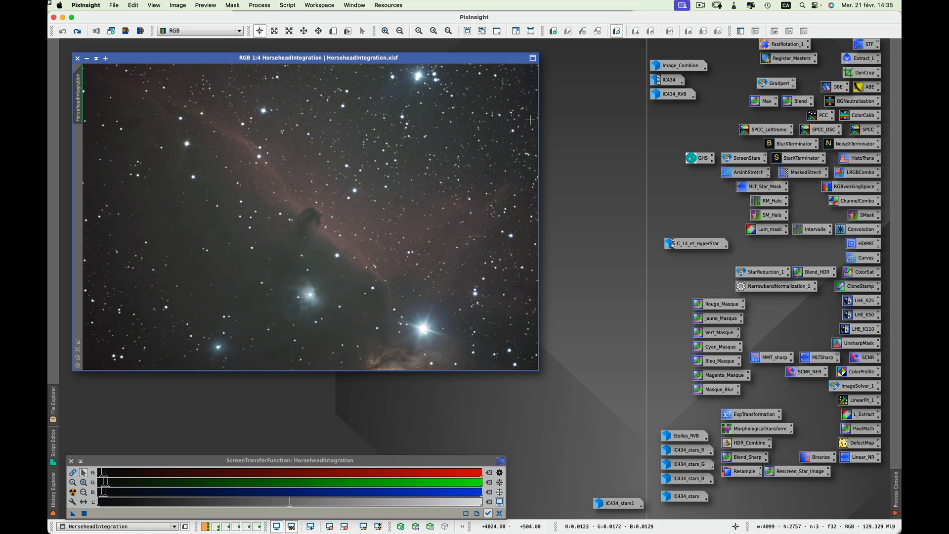
- Restore Image_Combine over HorseheadIntegration, compare the two by switching between them, and minimize Image_Combine again
double_click(676, 65)
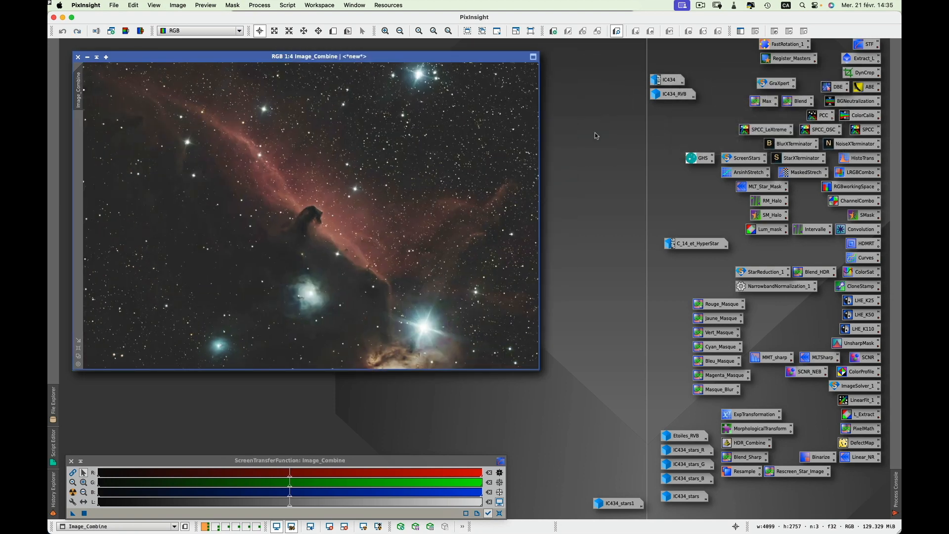
left_click_drag(507, 59, 506, 64)
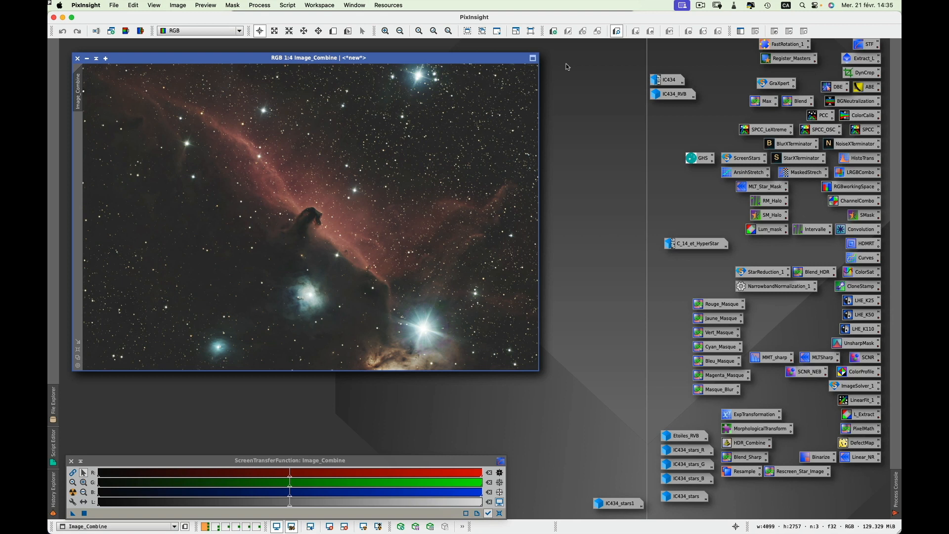
key("super+Page_Down")
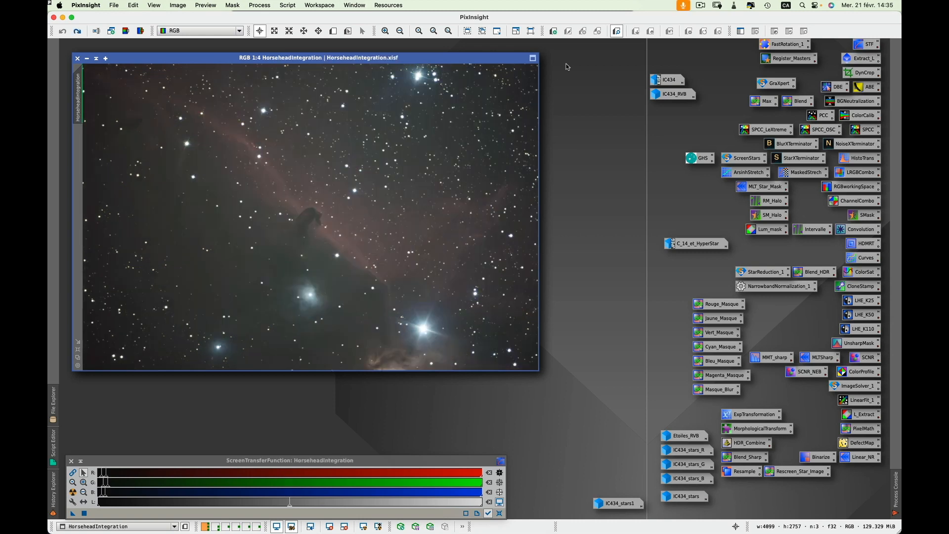
key("super+Page_Down")
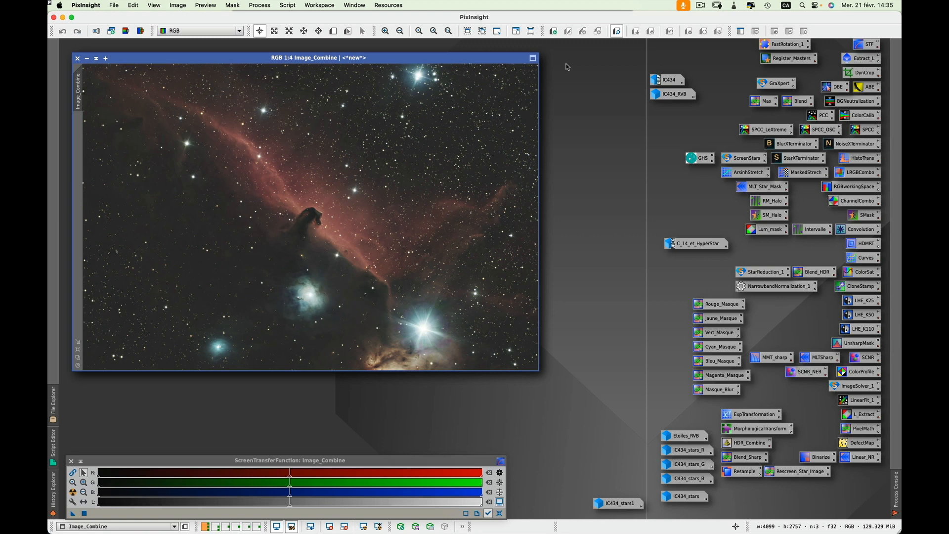
key("super+Page_Down")
key("super+Page_Down")
key("super+Page_Down")
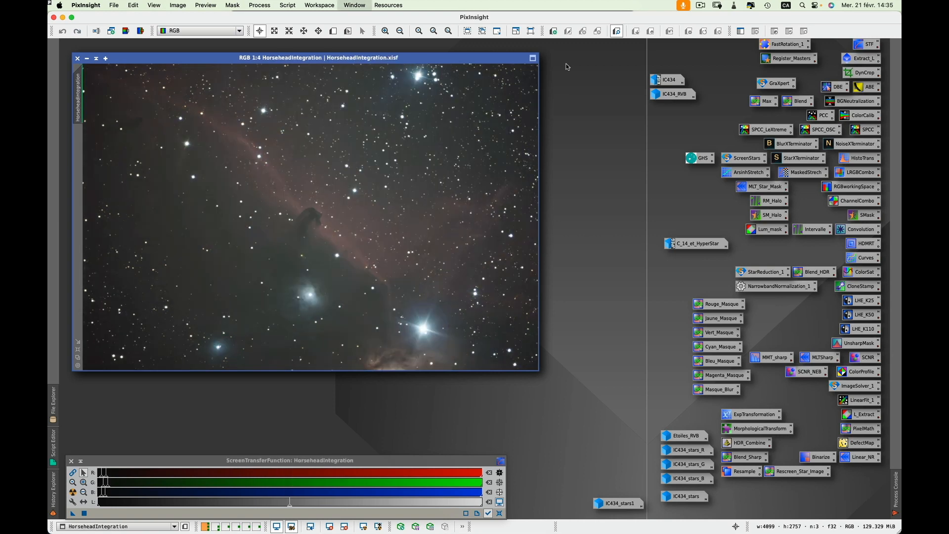
key("super+Page_Down")
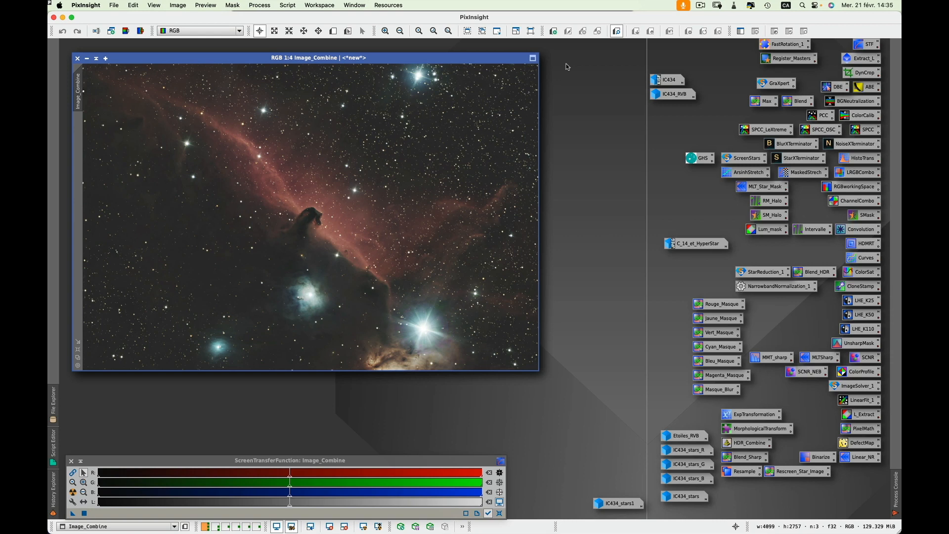
left_click_drag(150, 59, 209, 68)
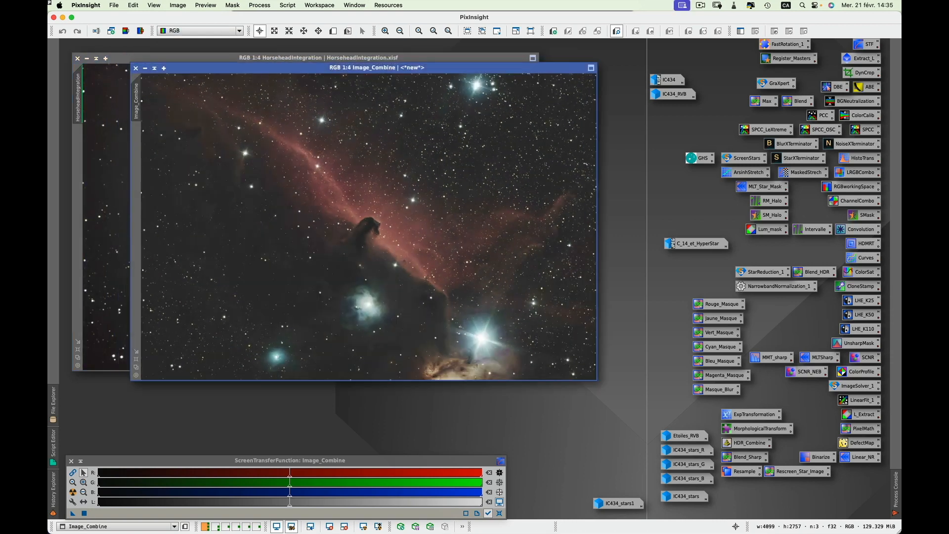
left_click(145, 69)
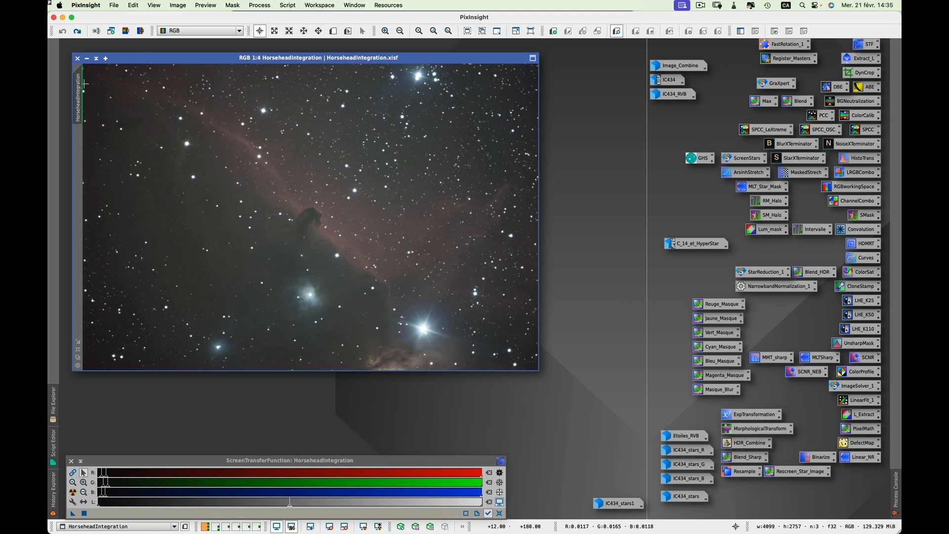
- Clone the HorseheadIntegration image, minimize the original, and enlarge the clone's view on the workspace
left_click_drag(78, 91, 115, 82)
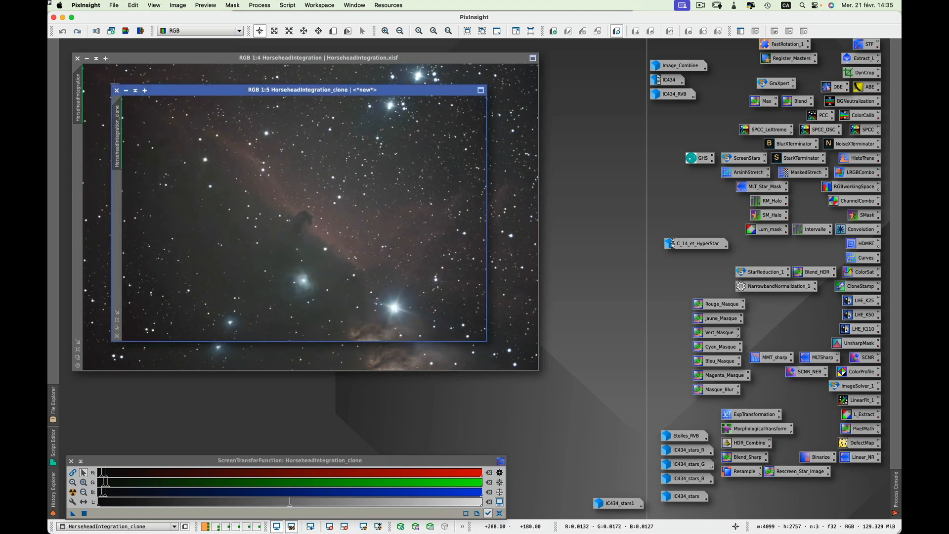
left_click(86, 58)
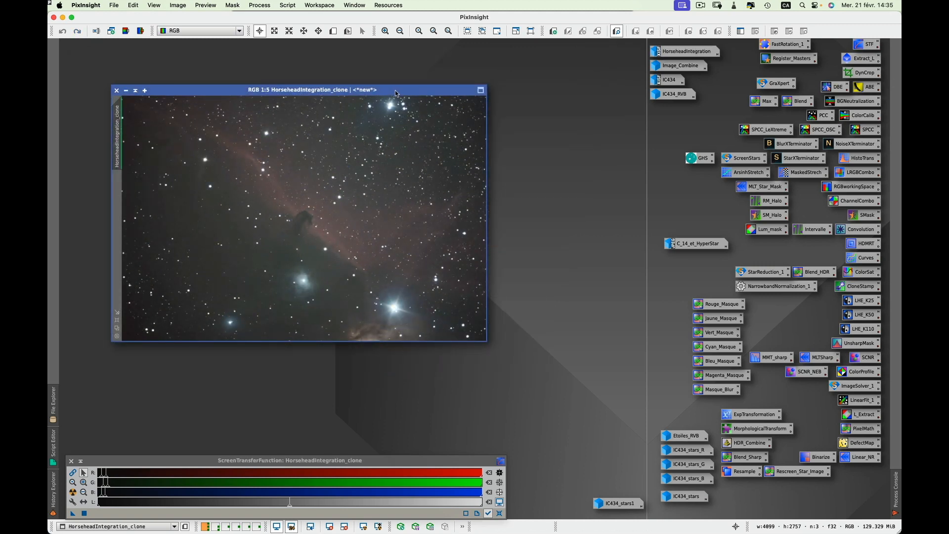
left_click_drag(395, 93, 359, 60)
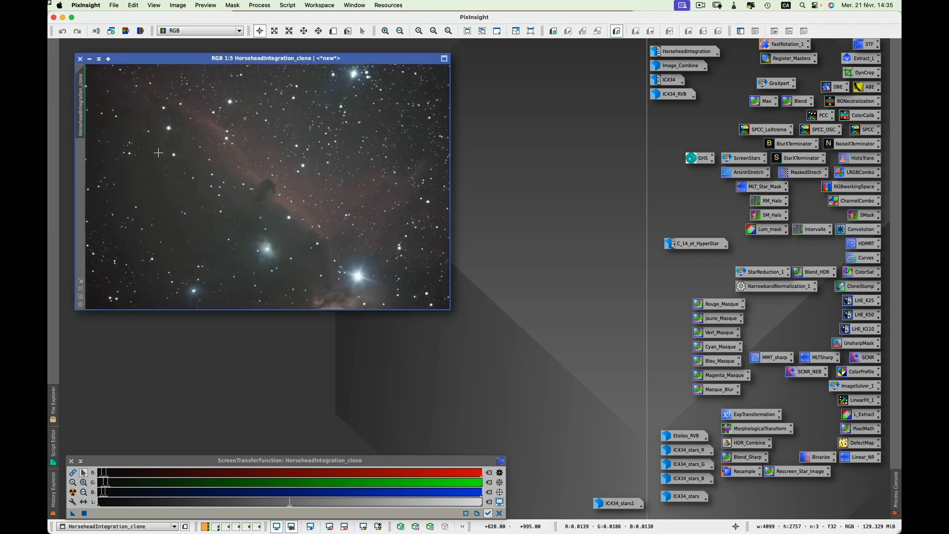
left_click(80, 289)
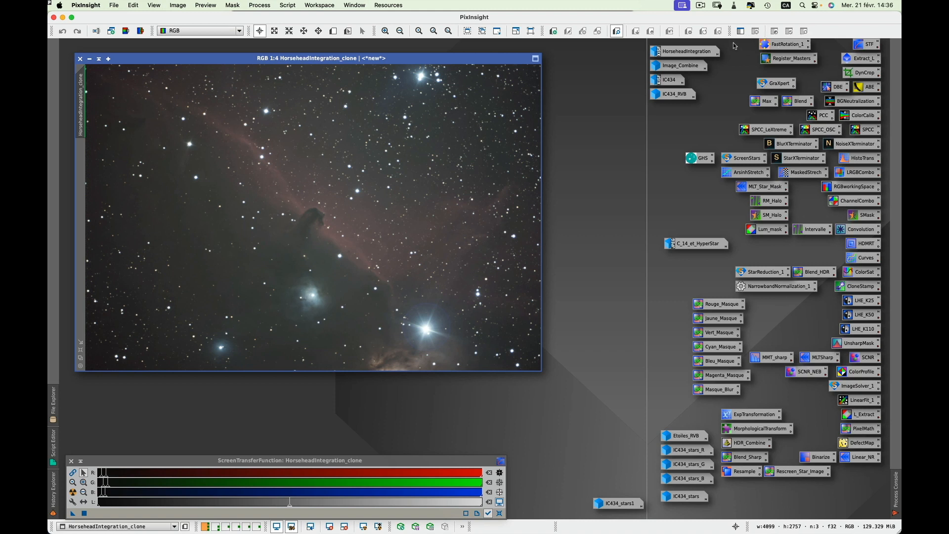
- Run the GraXpert script on HorseheadIntegration_clone with Subtraction correction and the background model shown
left_click(776, 84)
right_click(776, 84)
left_click(776, 119)
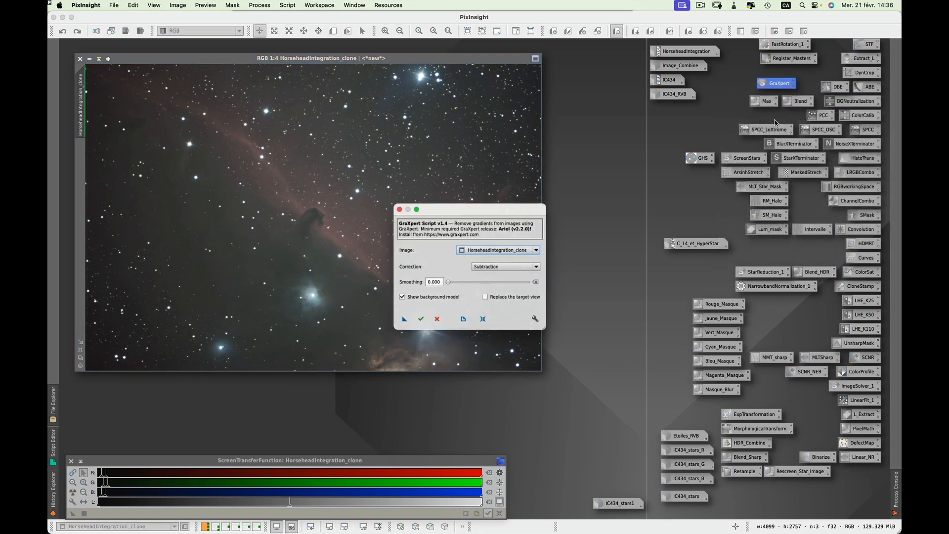
left_click(418, 322)
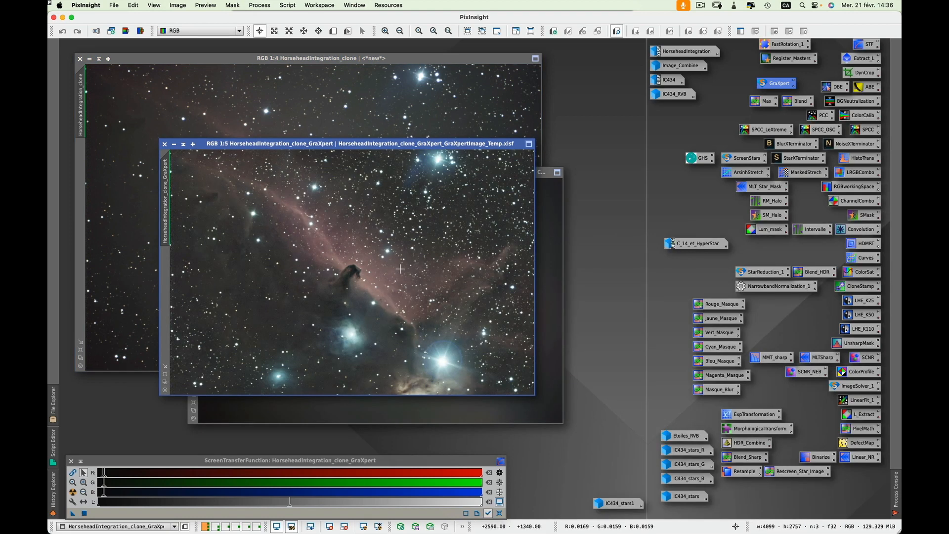
- Close the background model and the uncorrected clone, and reposition and enlarge the GraXpert-corrected image
left_click(541, 417)
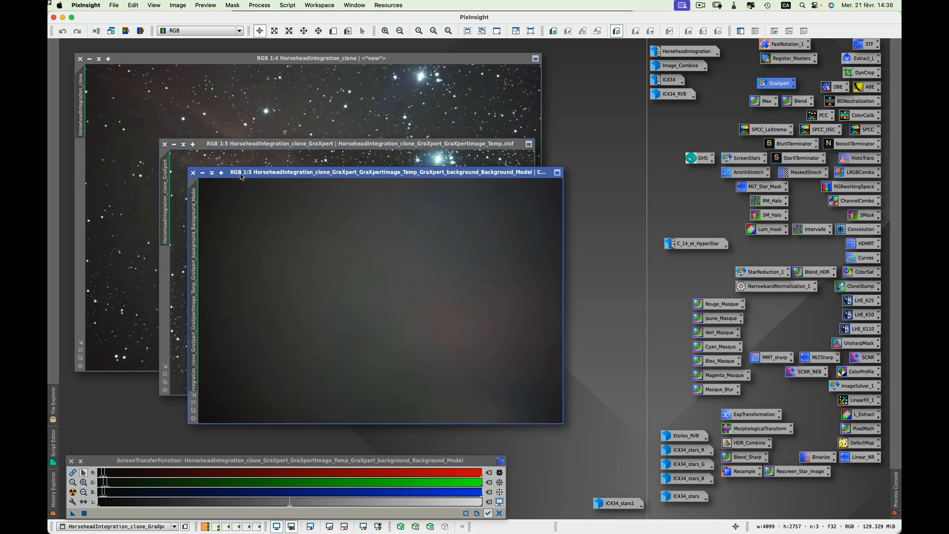
left_click_drag(240, 176, 234, 196)
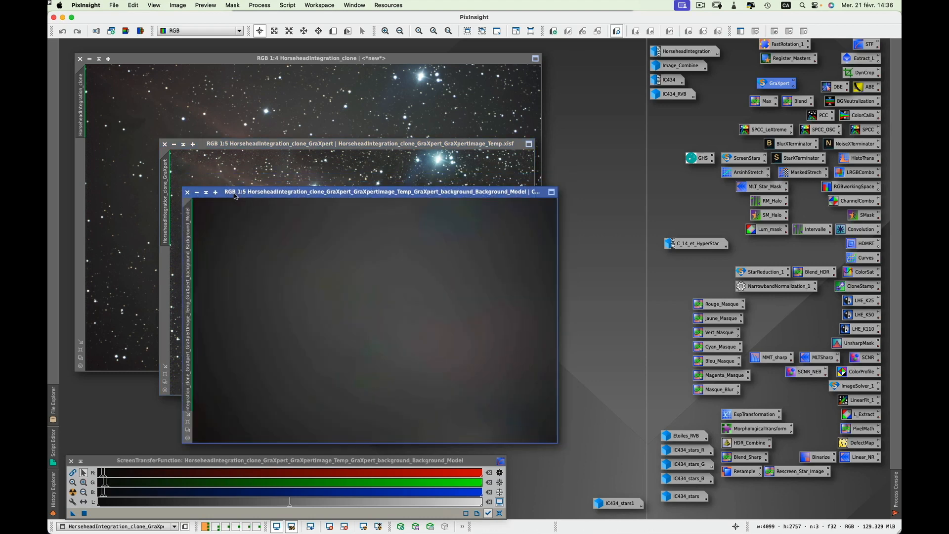
left_click(188, 192)
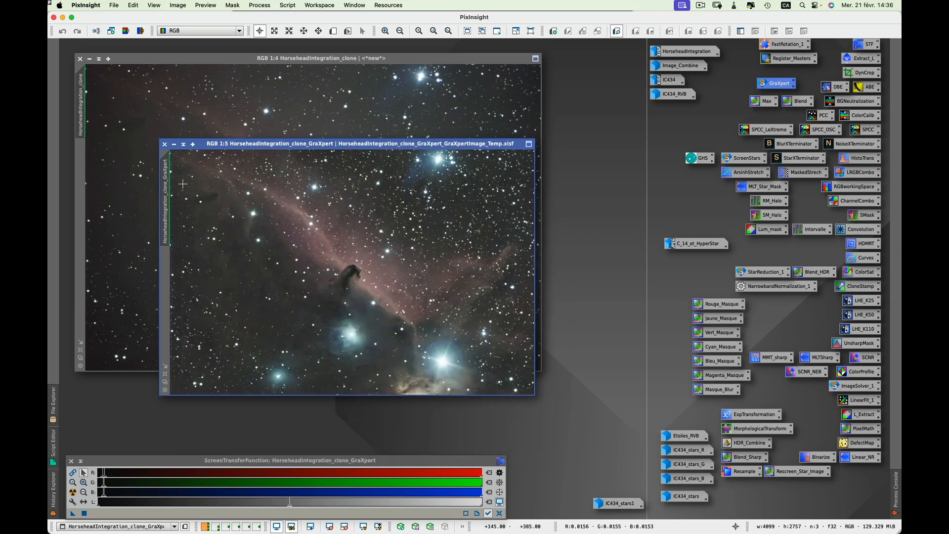
left_click(111, 74)
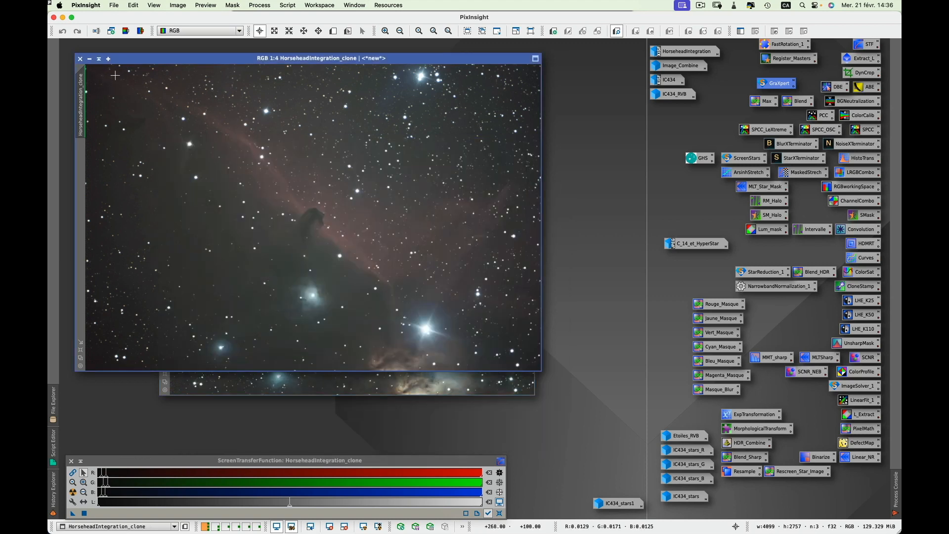
left_click(80, 59)
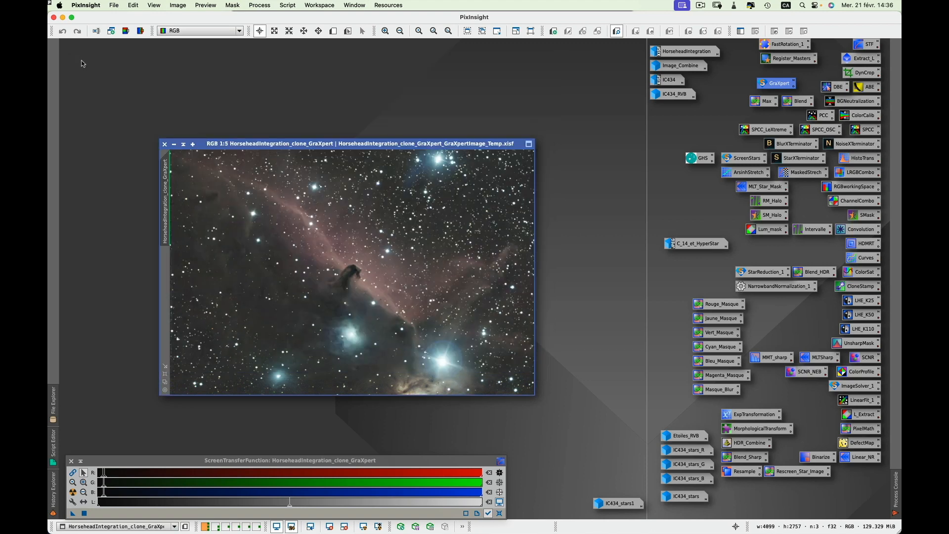
left_click_drag(263, 143, 177, 44)
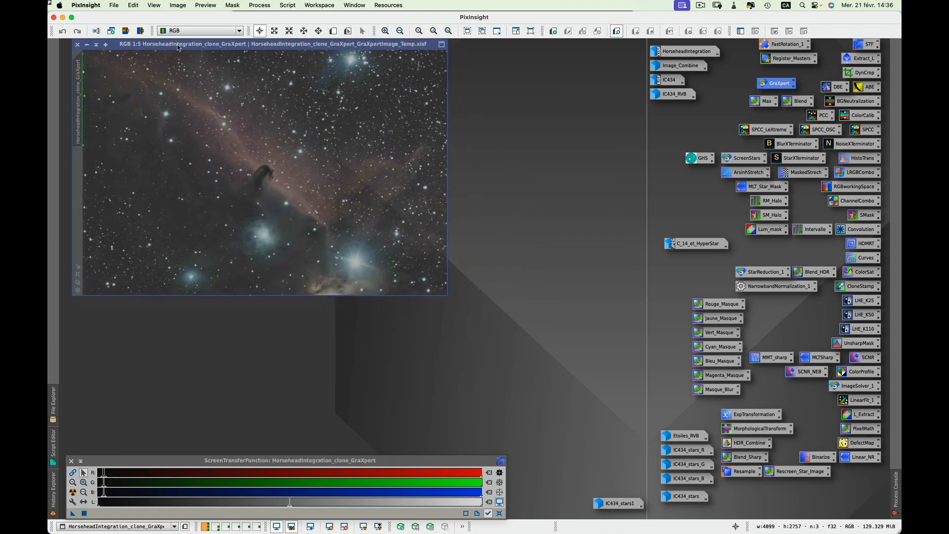
left_click(78, 275)
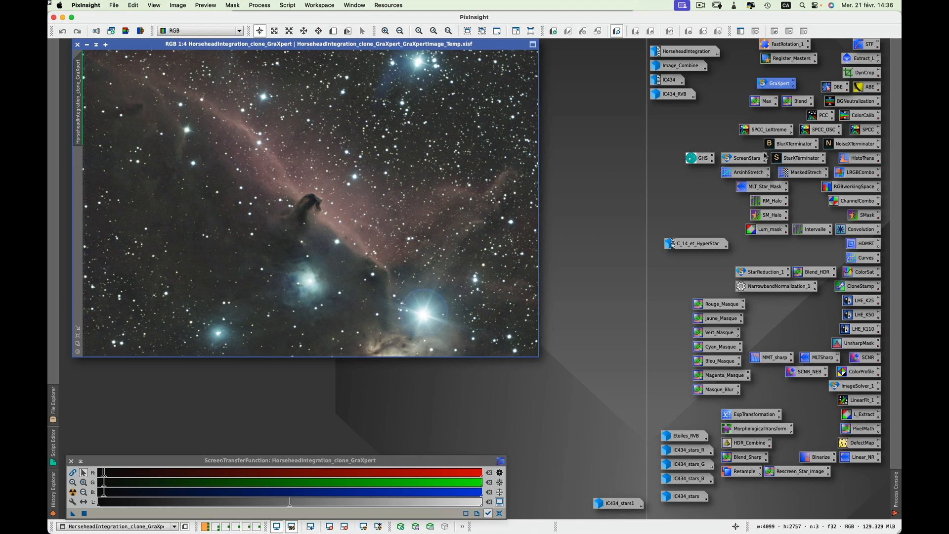
- Apply BlurXTerminator to the GraXpert-corrected image with Correct Only enabled
double_click(784, 144)
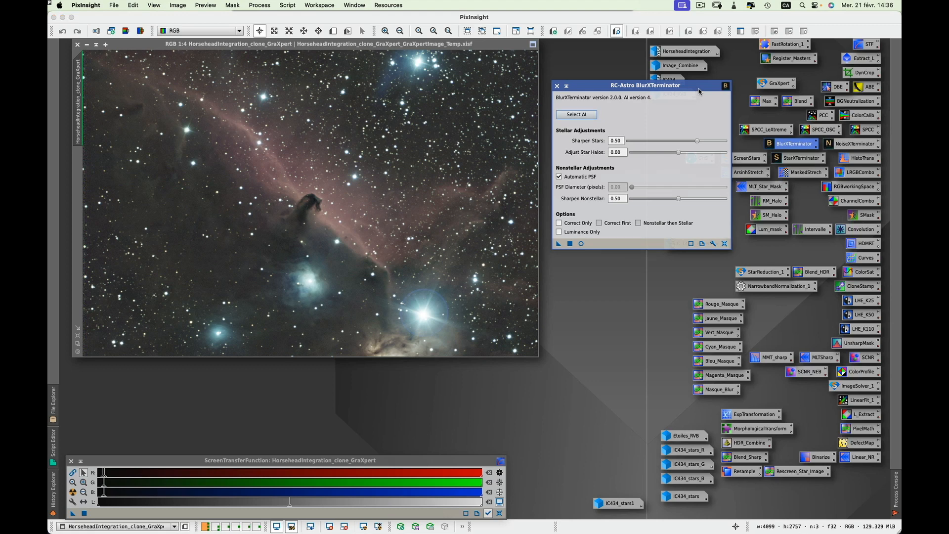
left_click(471, 235)
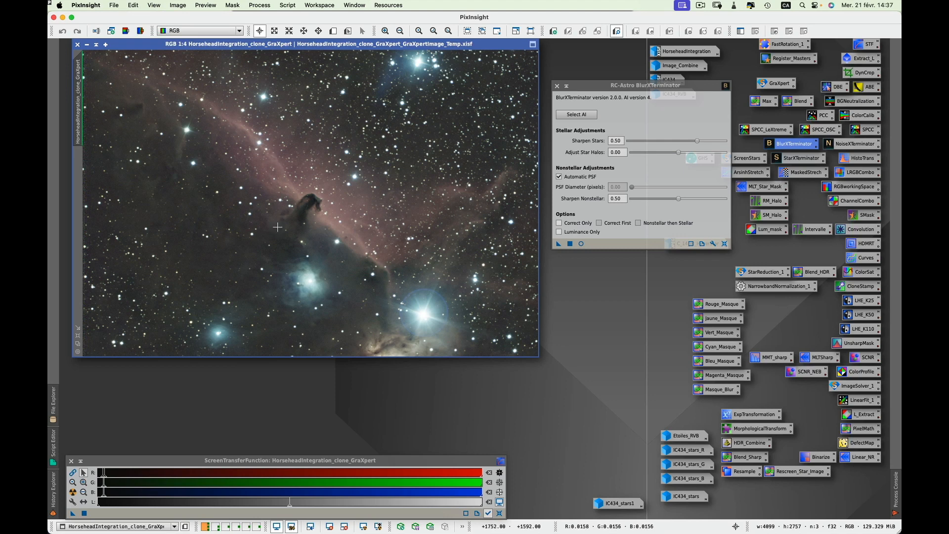
left_click(670, 111)
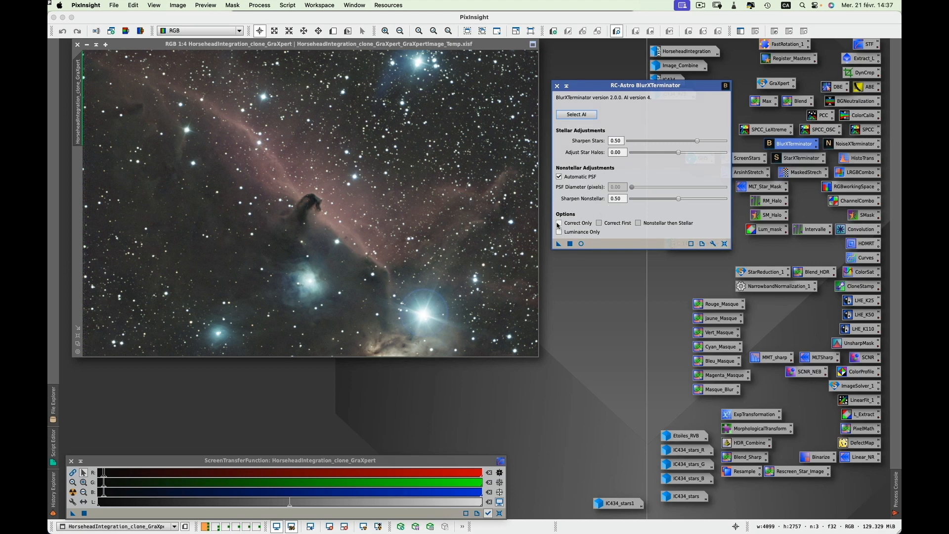
left_click(560, 223)
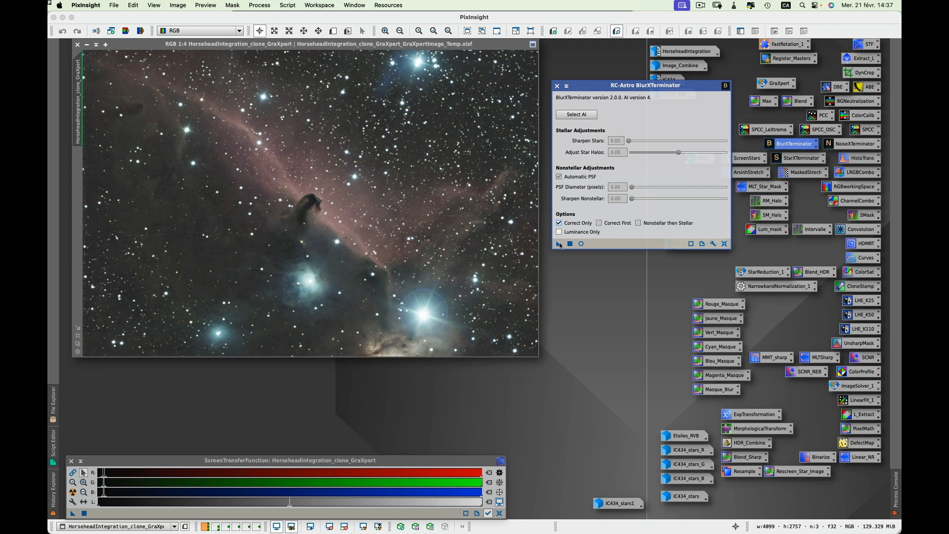
left_click_drag(558, 245, 373, 208)
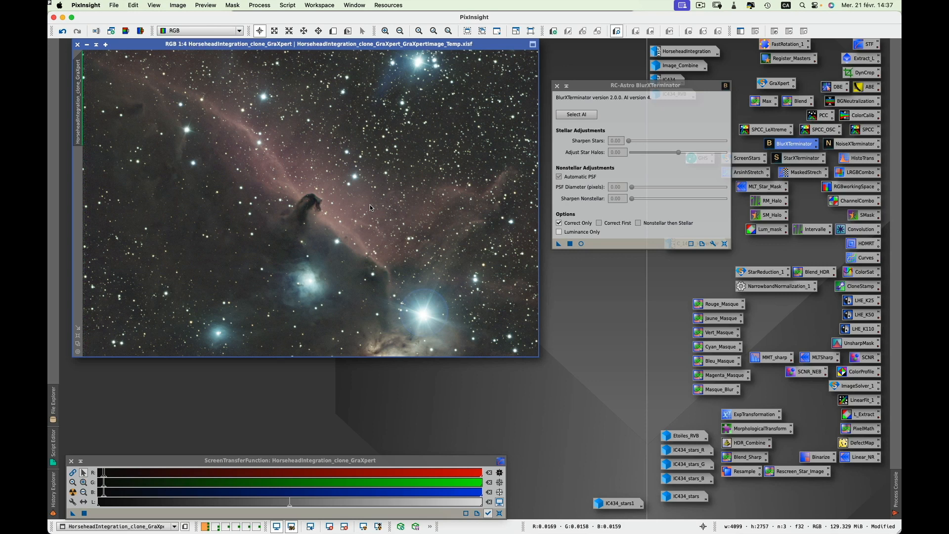
- Disable Correct Only, set Sharpen Nonstellar to 0.58, Adjust Star Halos to -0.17 and Sharpen Stars to 0.55, and apply BlurXTerminator to the image
left_click(559, 223)
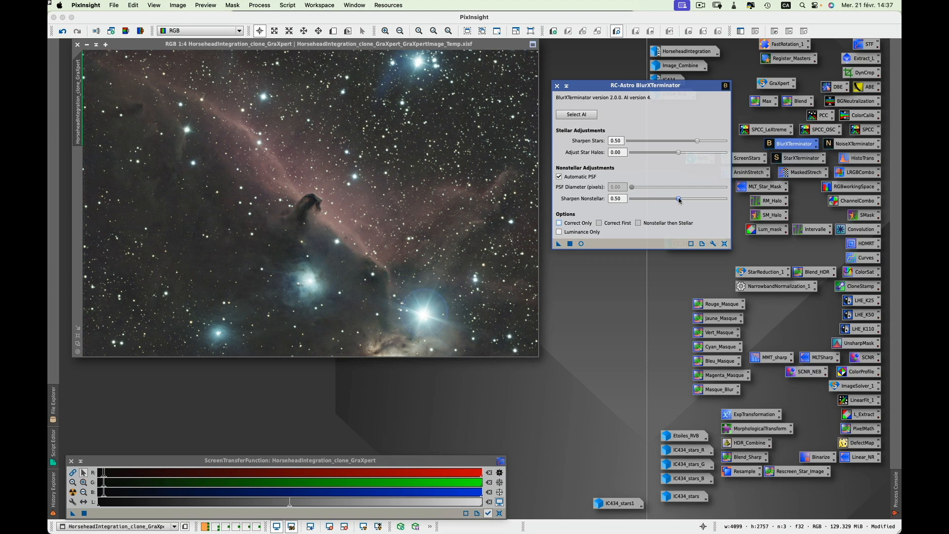
left_click_drag(679, 199, 691, 202)
left_click_drag(689, 202, 685, 202)
left_click_drag(678, 155, 664, 157)
left_click_drag(697, 141, 706, 143)
left_click(558, 244)
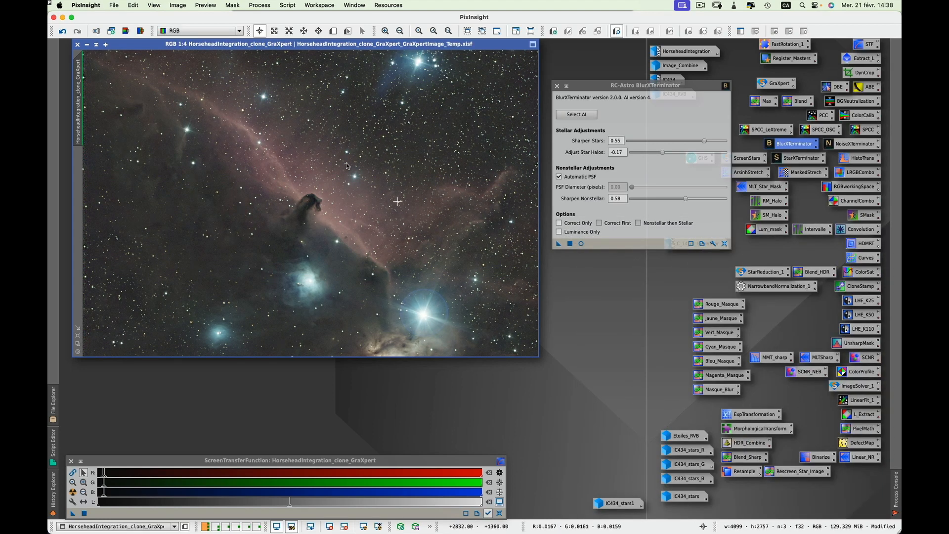
- Undo and redo the last BlurXTerminator sharpening to compare before and after, and close the process window
left_click(63, 31)
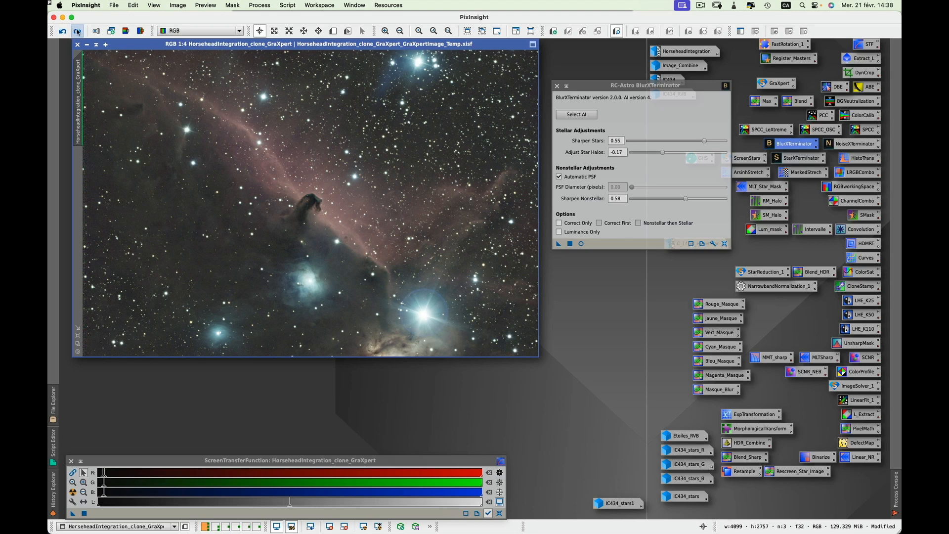
left_click(78, 31)
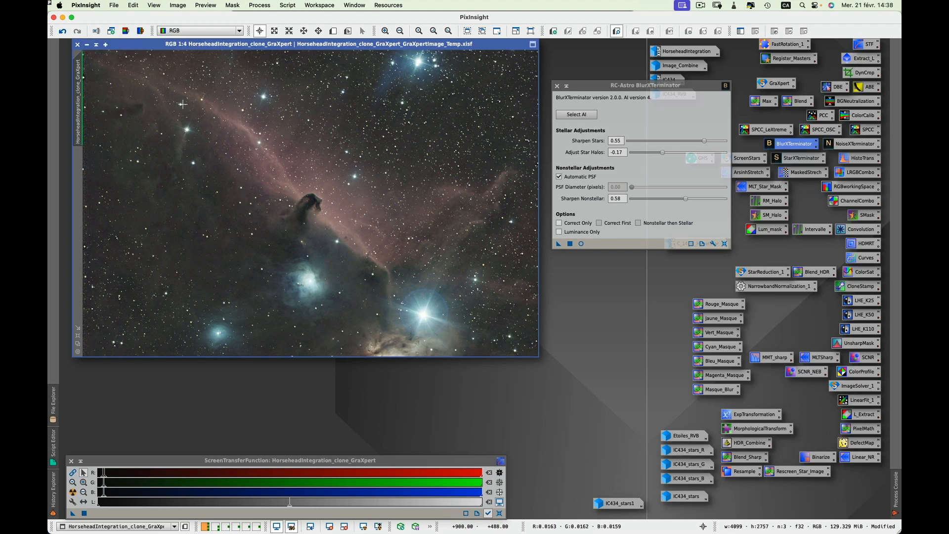
left_click(557, 86)
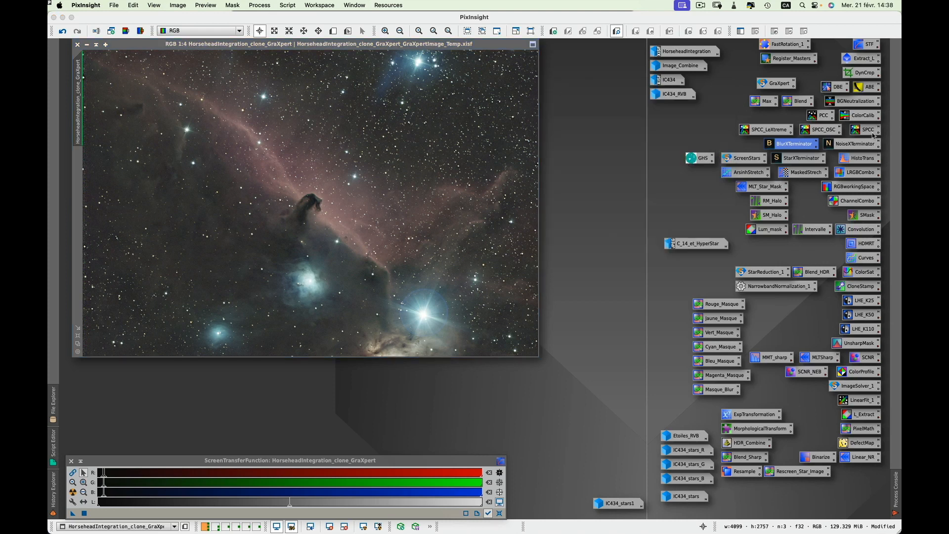
- Apply NoiseXTerminator to the GraXpert-corrected image with Denoise 0.90 and Detail 0.15, and close the process window
double_click(870, 148)
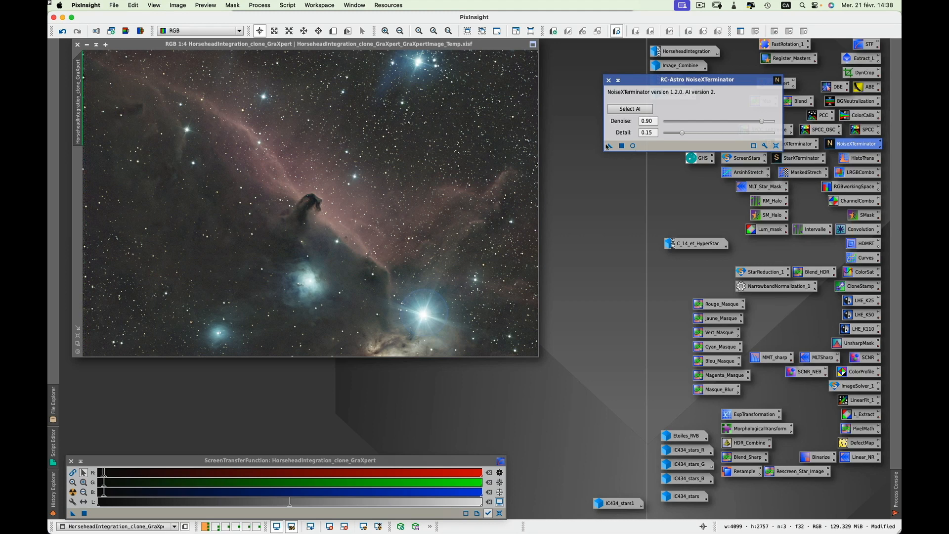
left_click_drag(611, 149, 279, 164)
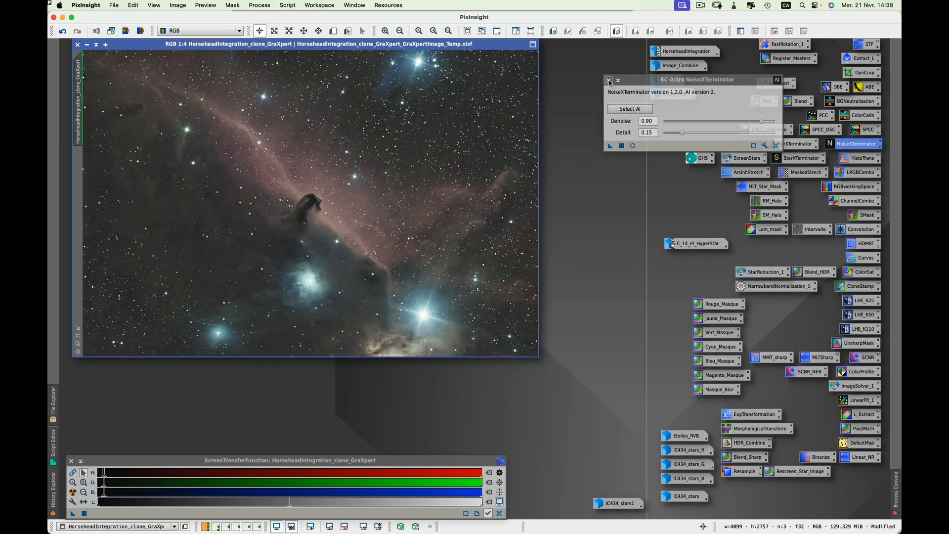
left_click(609, 81)
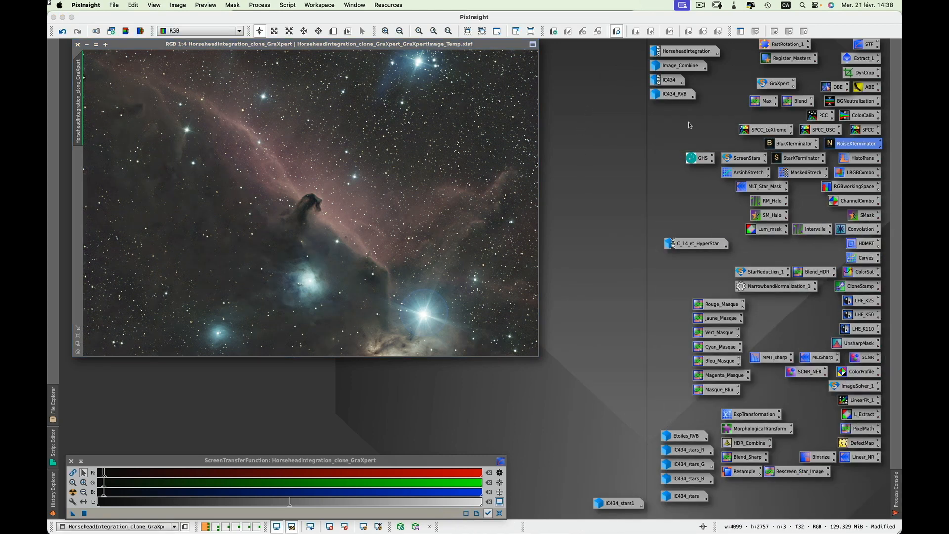
- Remove the stars from the corrected image using StarXTerminator with Generate Star Image enabled, and close the process window
double_click(790, 159)
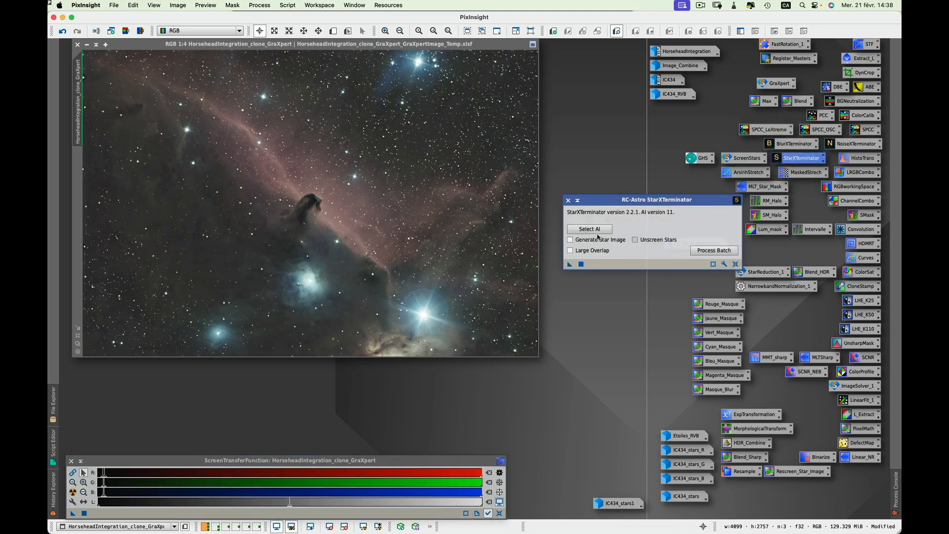
left_click(571, 240)
left_click_drag(569, 264, 361, 234)
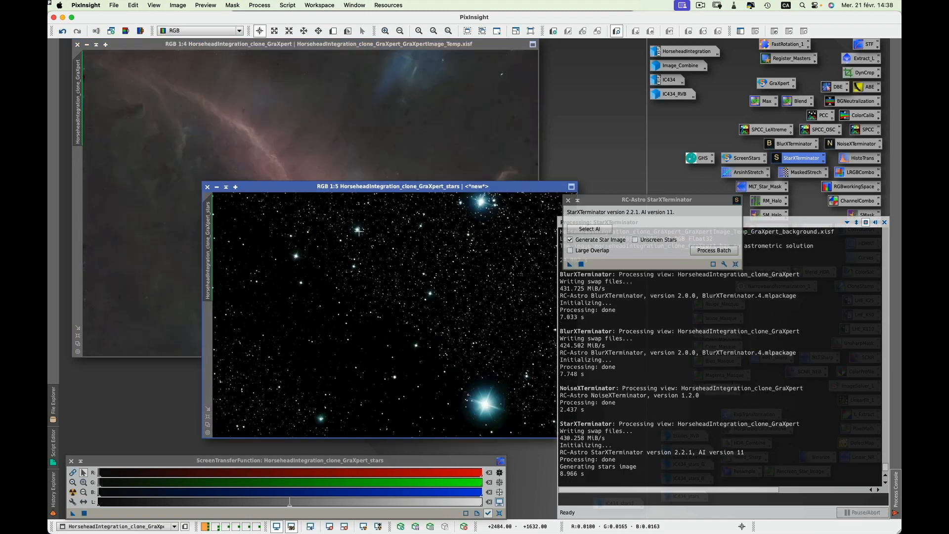
left_click(569, 200)
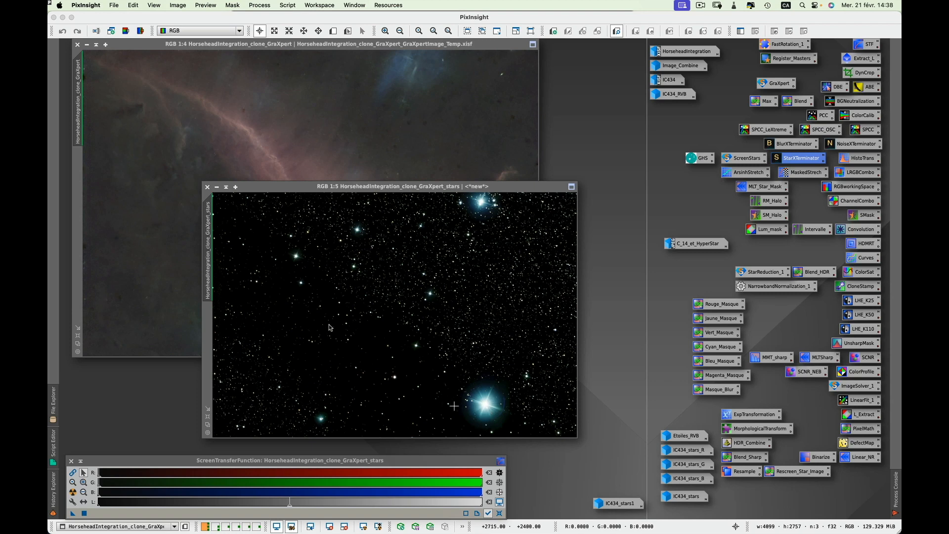
- Rename the extracted stars image as IC434_Etoiles_2, minimize it and park its icon just above IC434_stars1
left_click(217, 187)
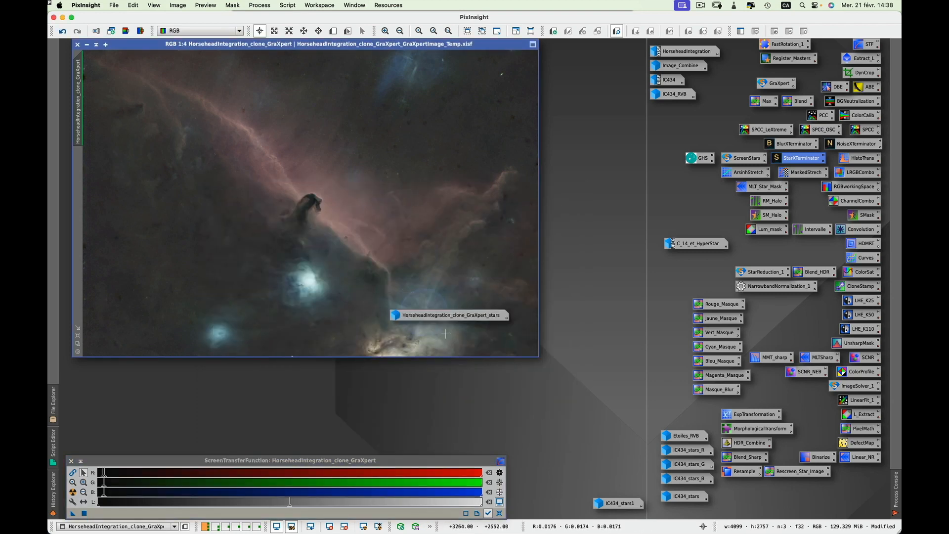
double_click(455, 319)
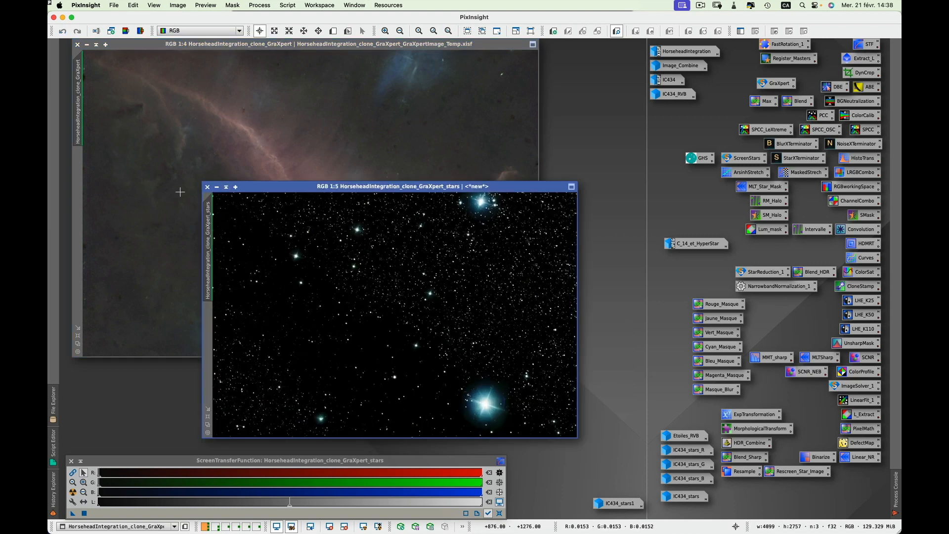
double_click(208, 240)
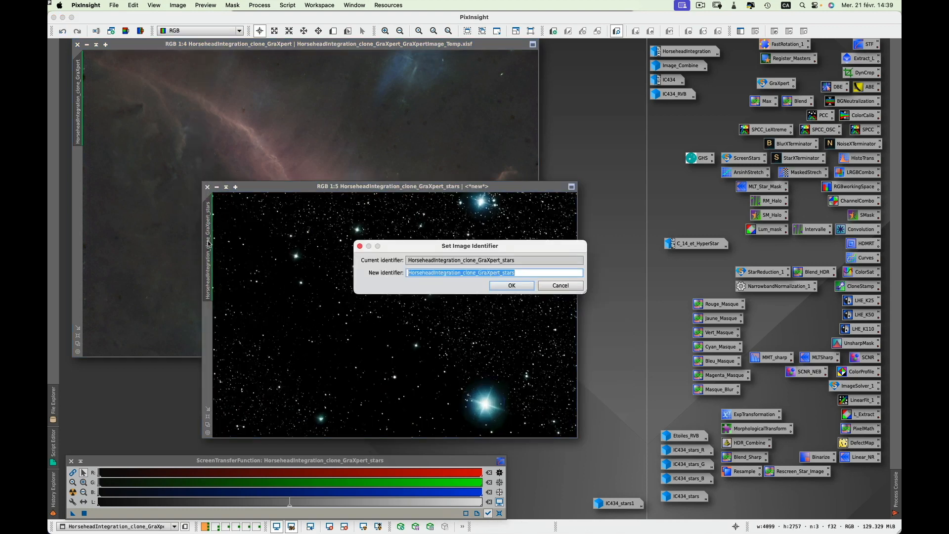
key("BackSpace")
type("IC434")
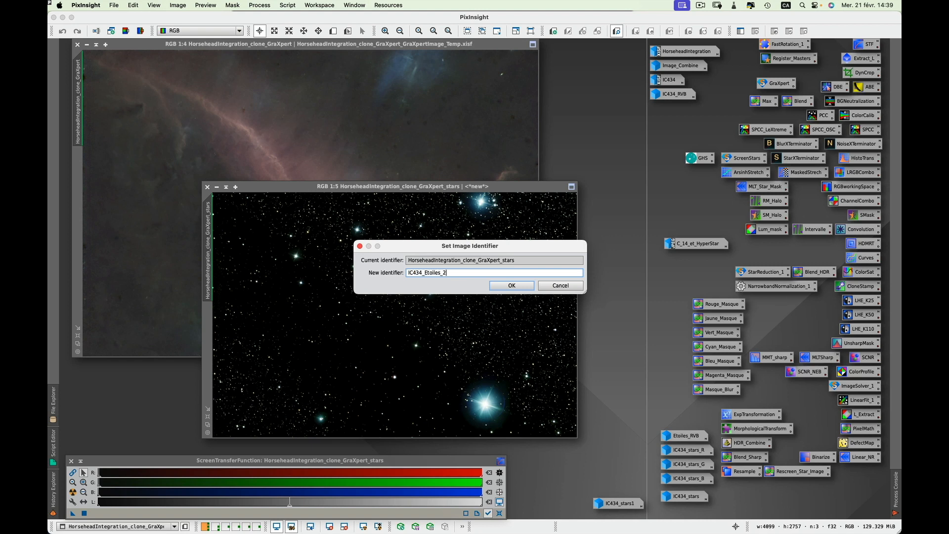
type("_Etoiles_2")
left_click(525, 287)
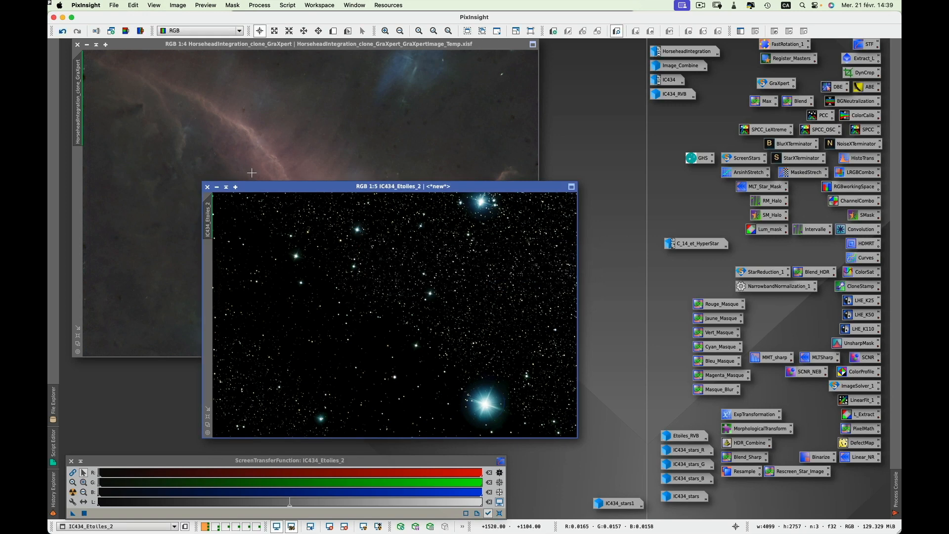
left_click(217, 187)
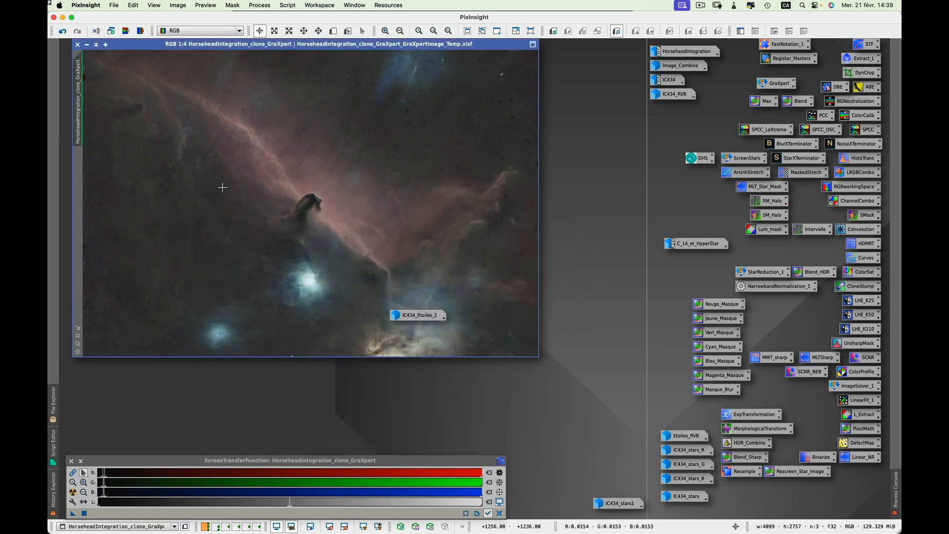
left_click_drag(433, 319, 629, 493)
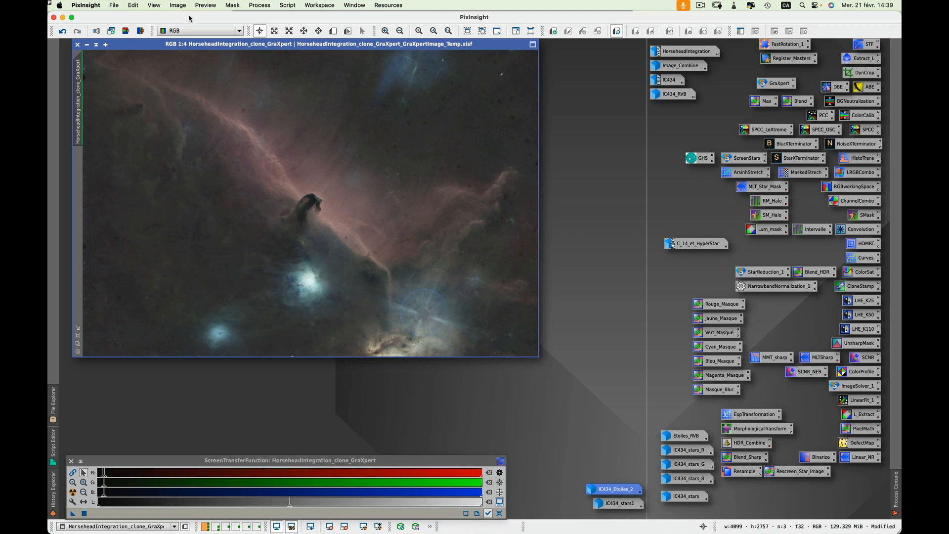
- Split the starless image into its R, G and B channels, and park the minimized colour image below IC434_RVB
left_click(141, 33)
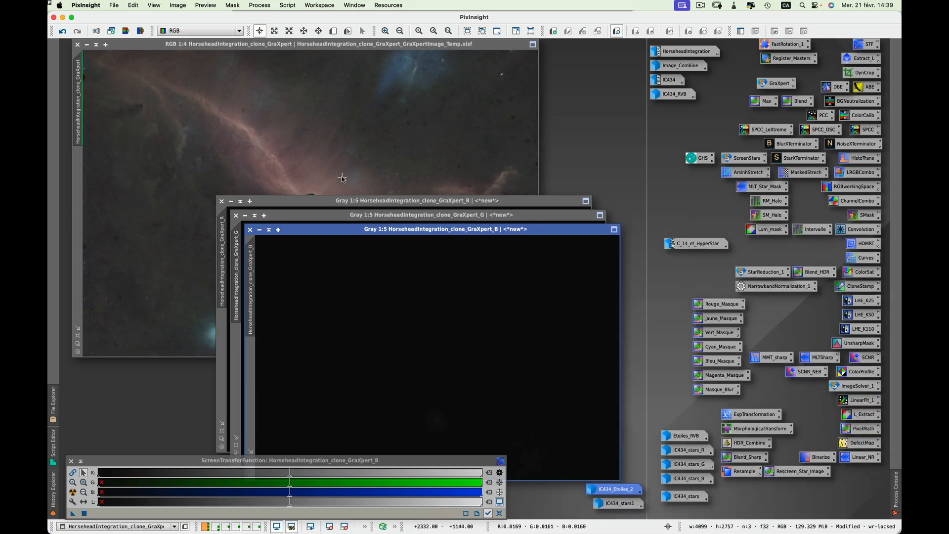
left_click(89, 46)
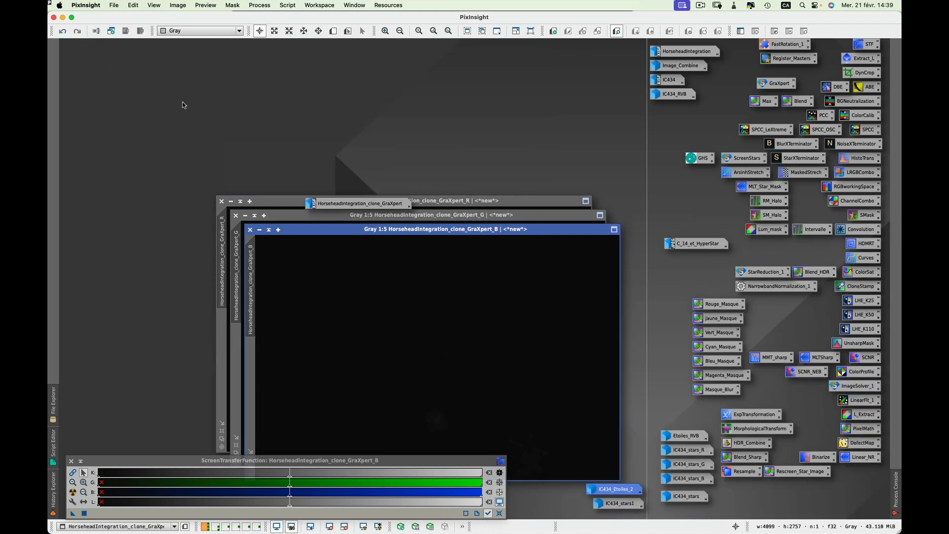
left_click_drag(387, 208, 729, 116)
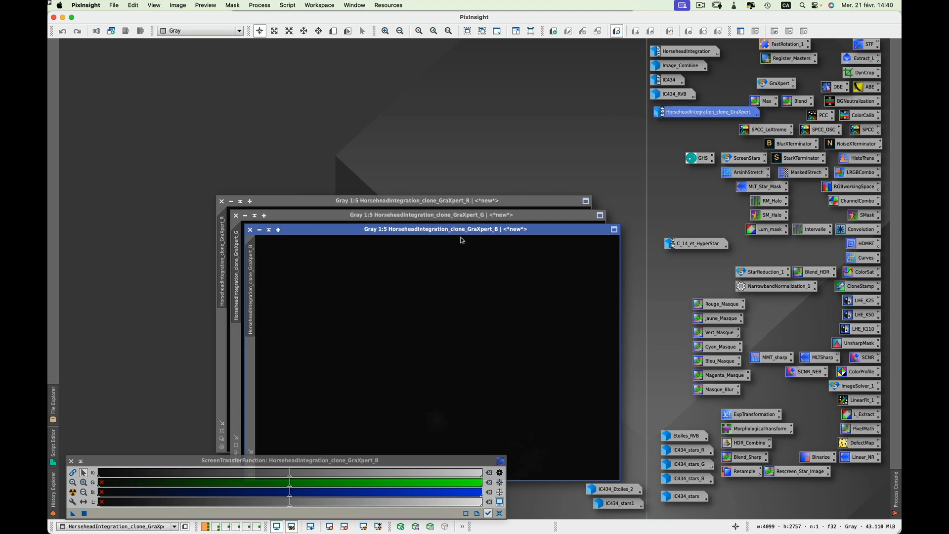
- Auto-stretch the display of the red and green channel images, and park the minimized green one beside the other icons
left_click_drag(440, 201, 302, 45)
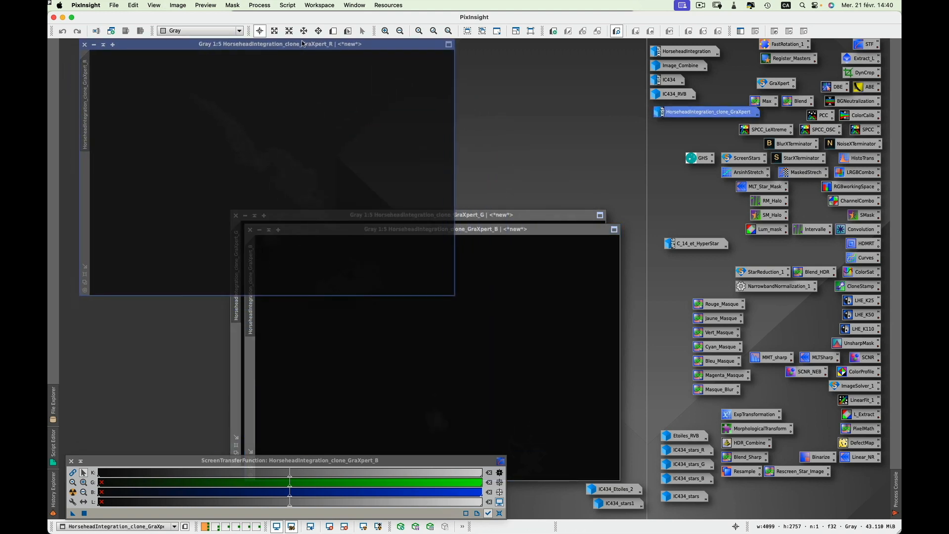
left_click(73, 492)
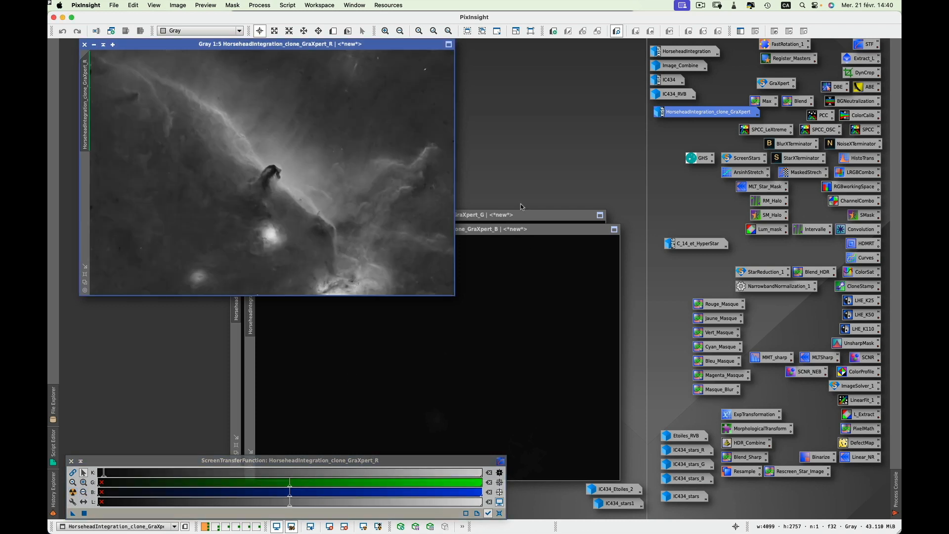
left_click_drag(524, 218, 450, 131)
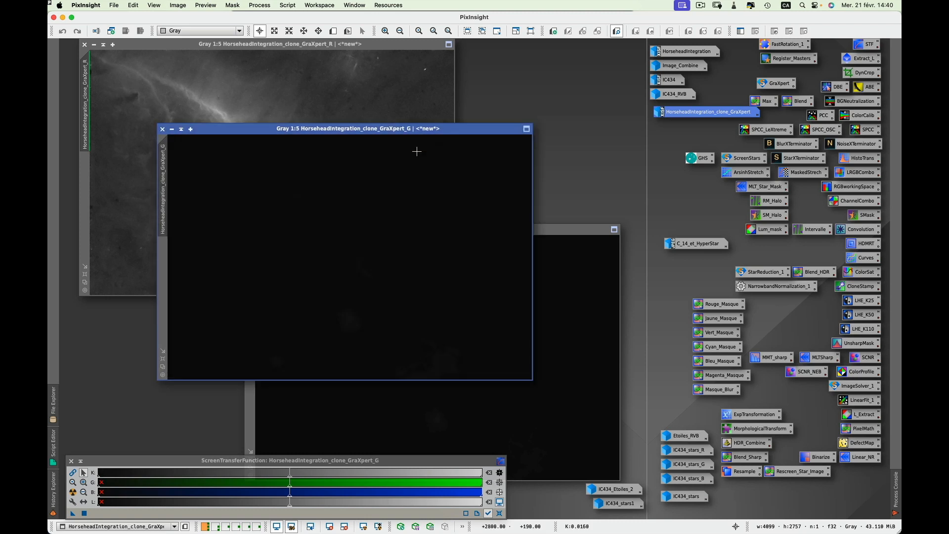
left_click(74, 492)
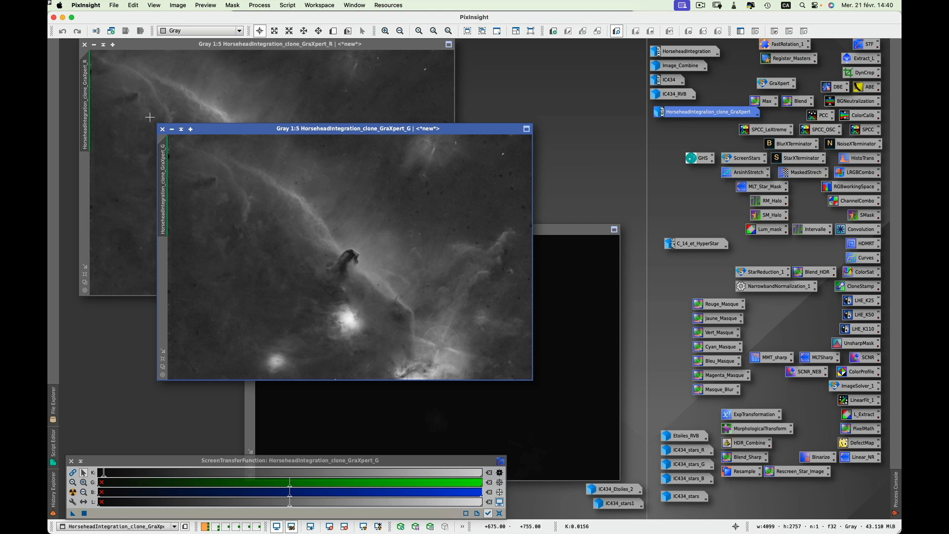
left_click(172, 130)
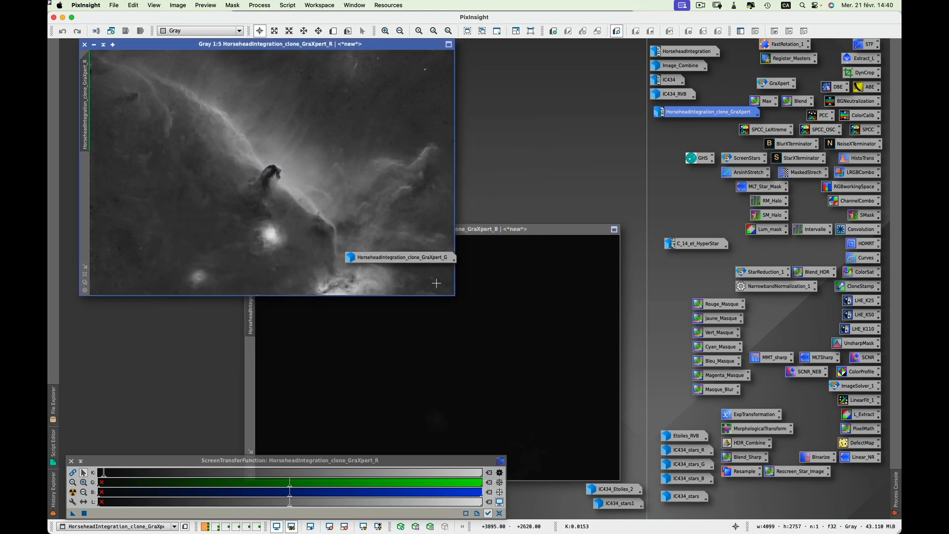
left_click_drag(416, 262, 640, 186)
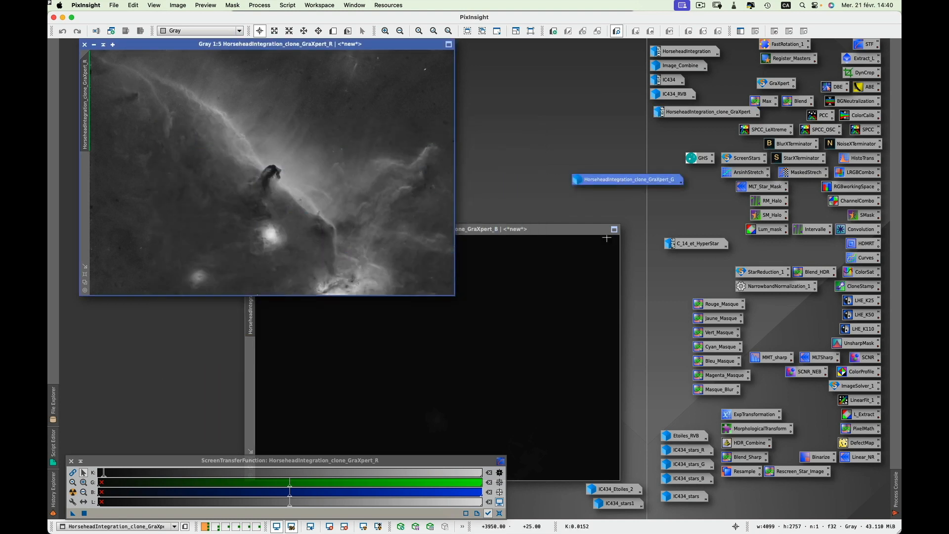
- Auto-stretch the display of the blue channel image, set its zoom to 1:7 and fit its window to the image
left_click(522, 304)
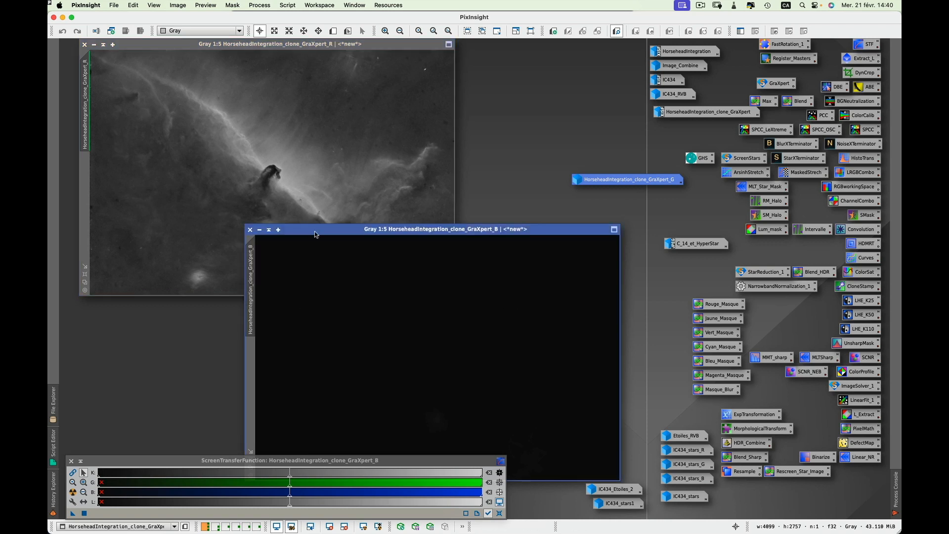
left_click_drag(314, 231, 158, 126)
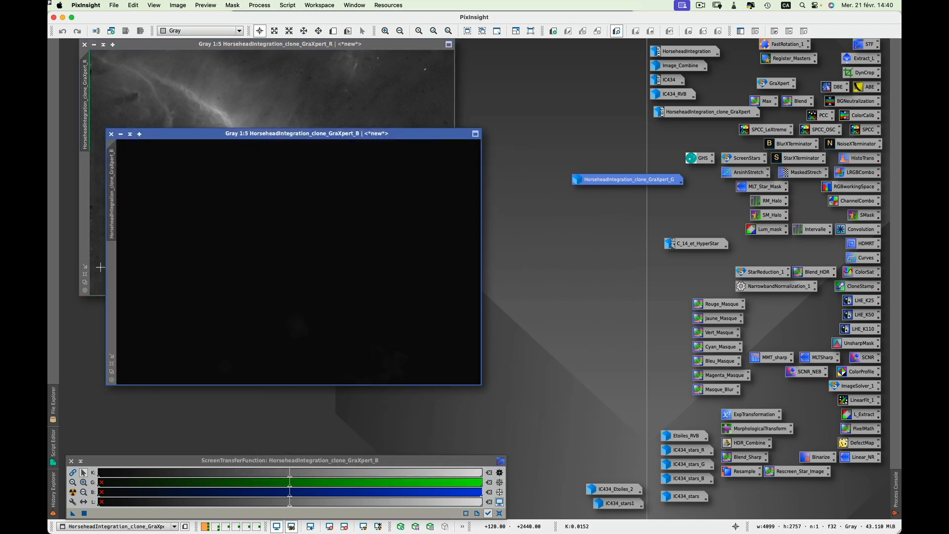
left_click(73, 492)
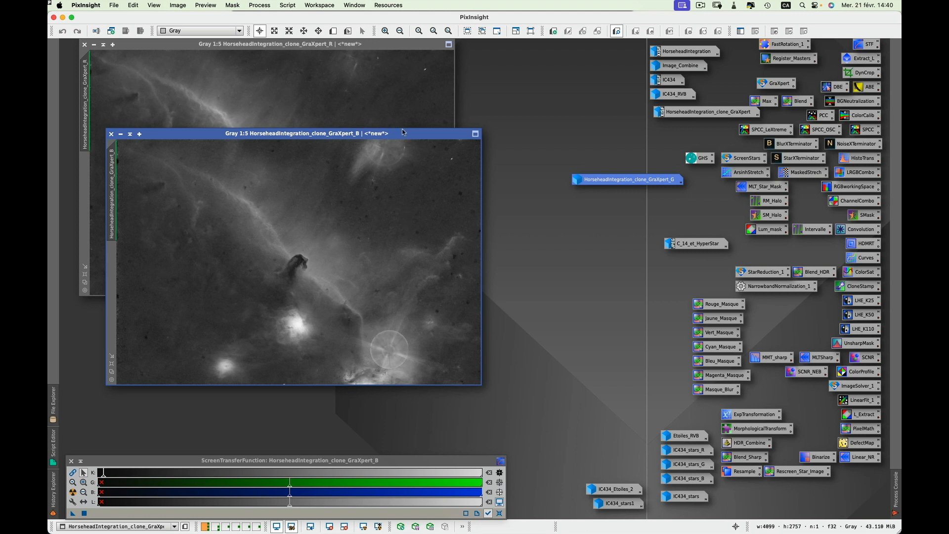
scroll(408, 172, "down", 1)
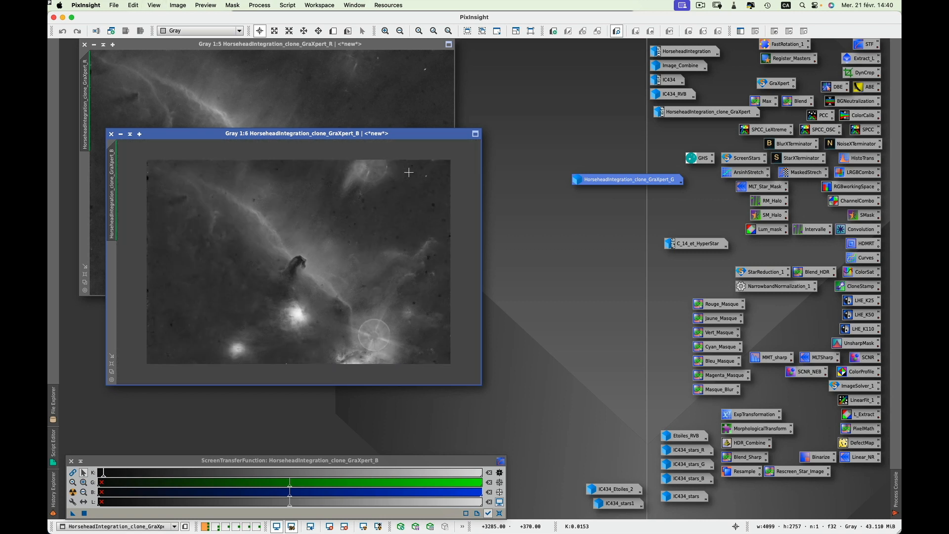
scroll(409, 172, "down", 1)
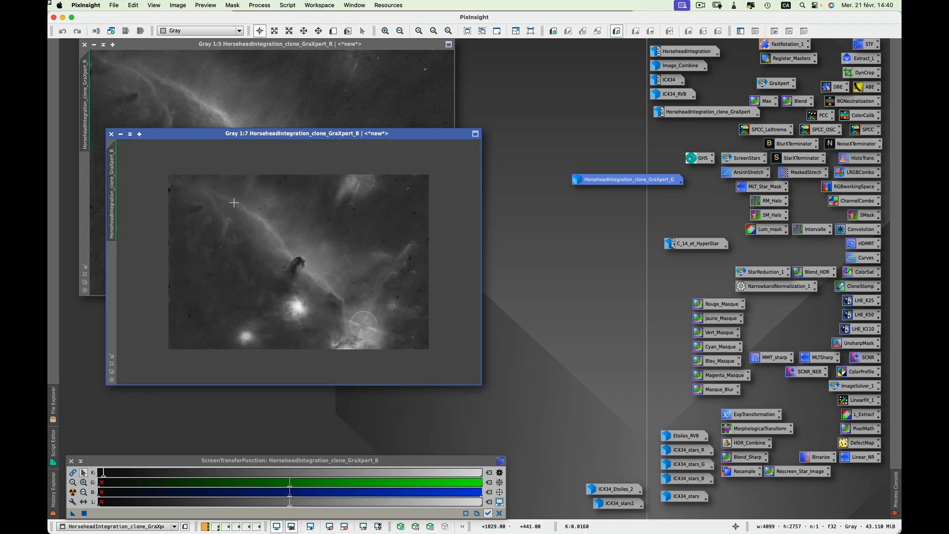
left_click(111, 356)
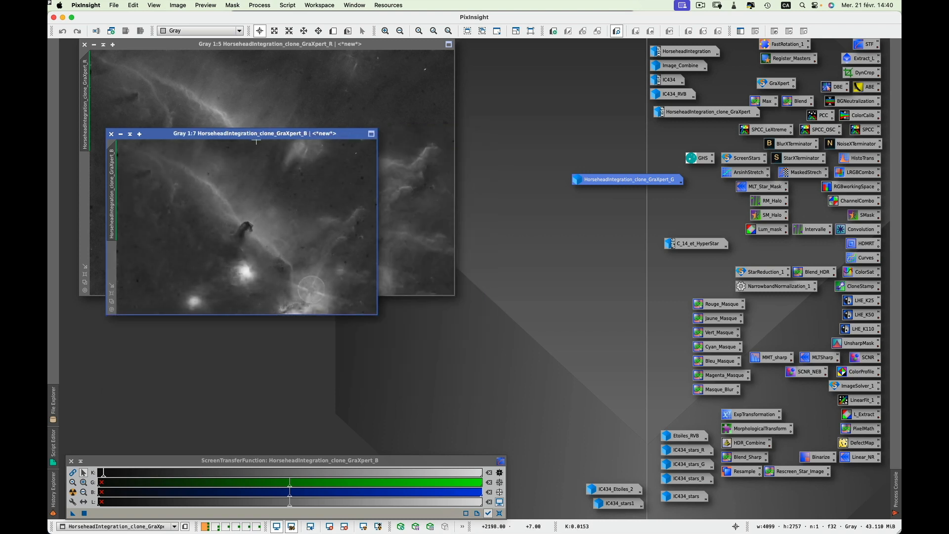
- Set the red channel image to 1:7 with a fitted window and align the blue channel window directly beneath it
left_click_drag(257, 138, 295, 333)
left_click(272, 192)
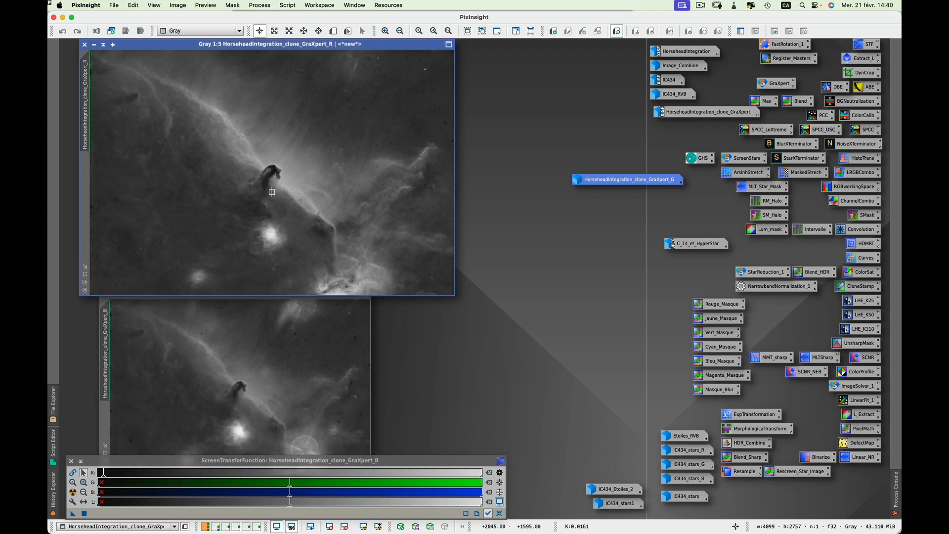
scroll(272, 192, "down", 1)
scroll(272, 192, "down", 1)
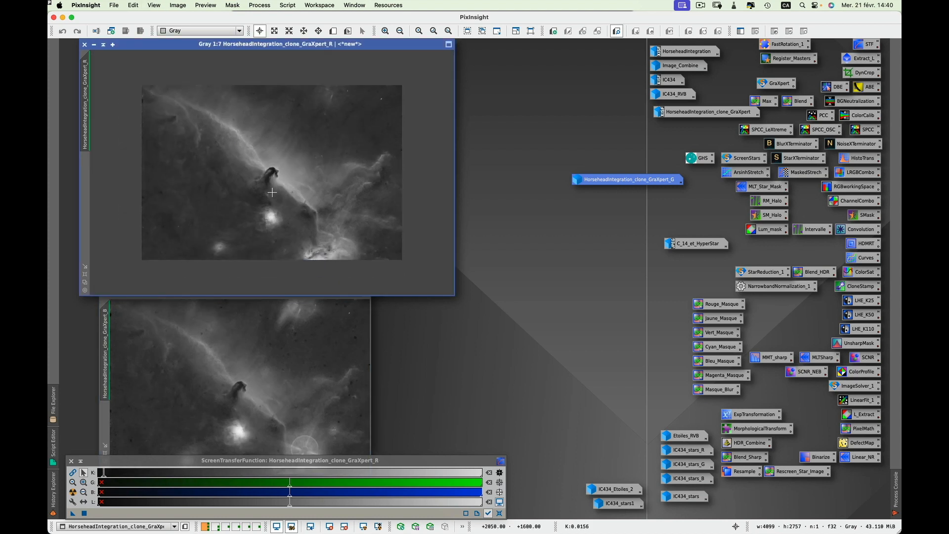
left_click(84, 267)
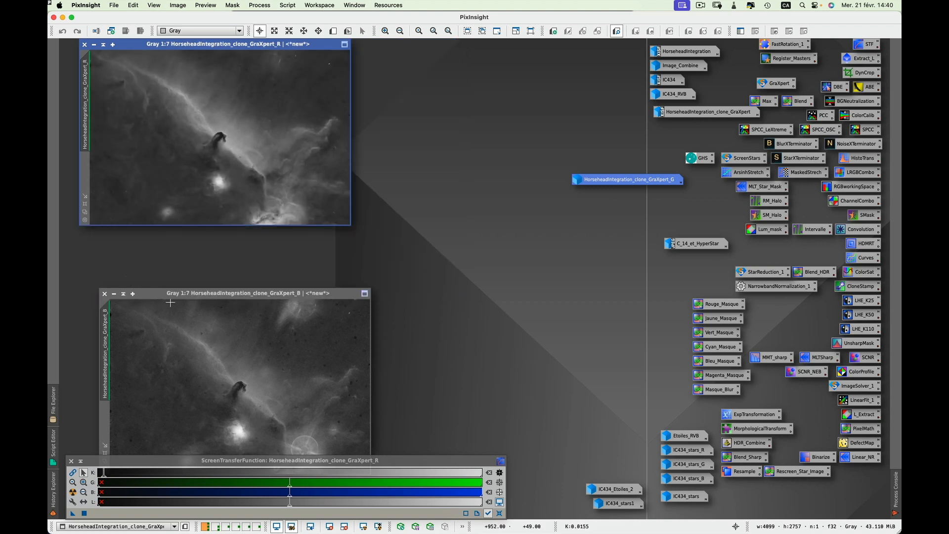
left_click(186, 294)
left_click_drag(186, 295, 166, 233)
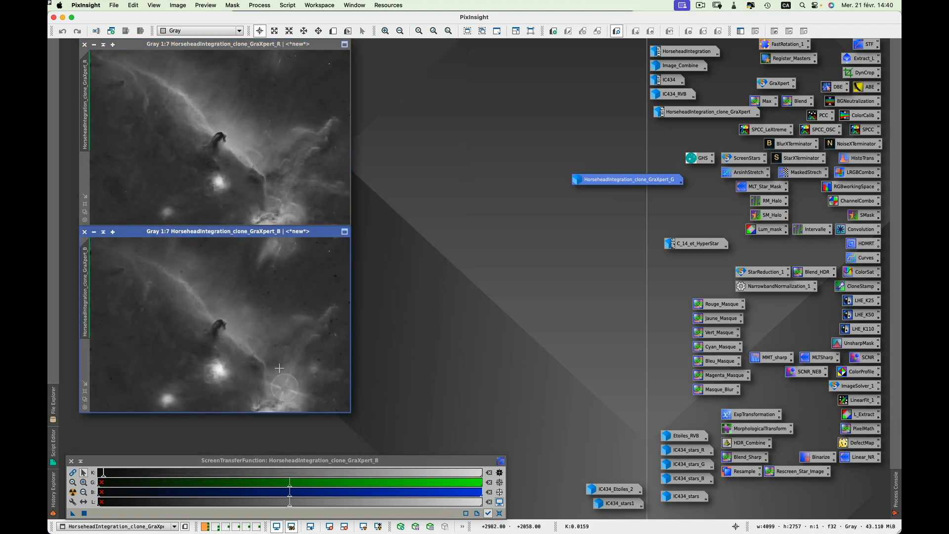
- Examine the circular artifact in the blue channel at 1:2 and match the red channel's view to it for comparison
scroll(281, 373, "up", 5)
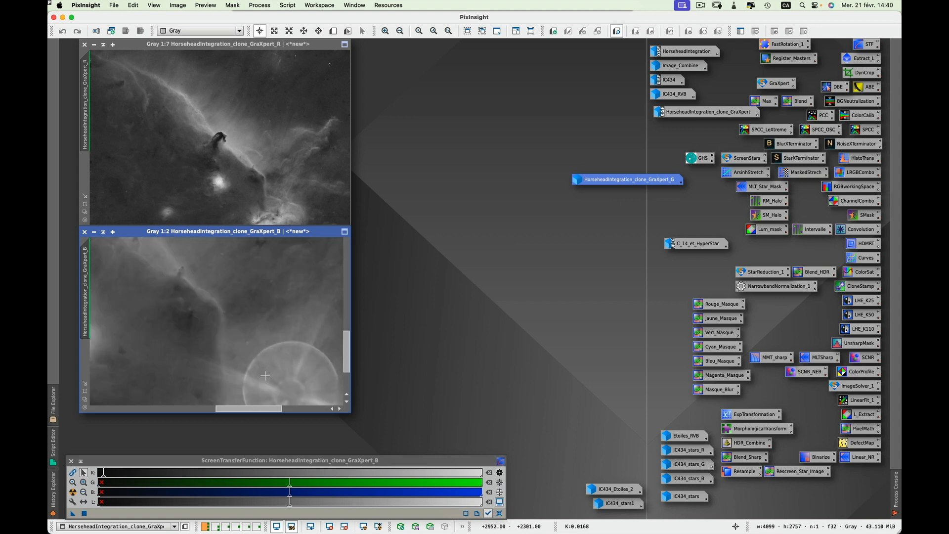
left_click_drag(278, 370, 212, 299)
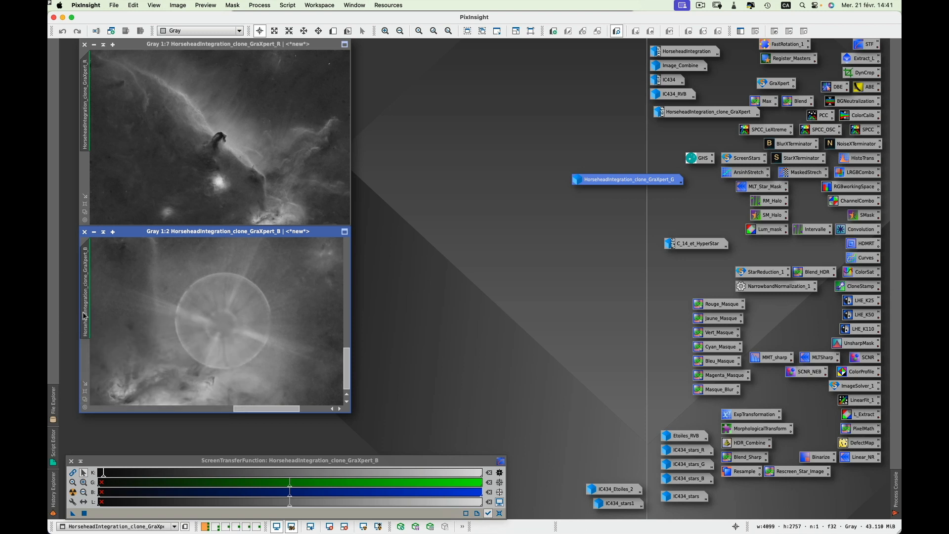
left_click_drag(84, 315, 88, 102)
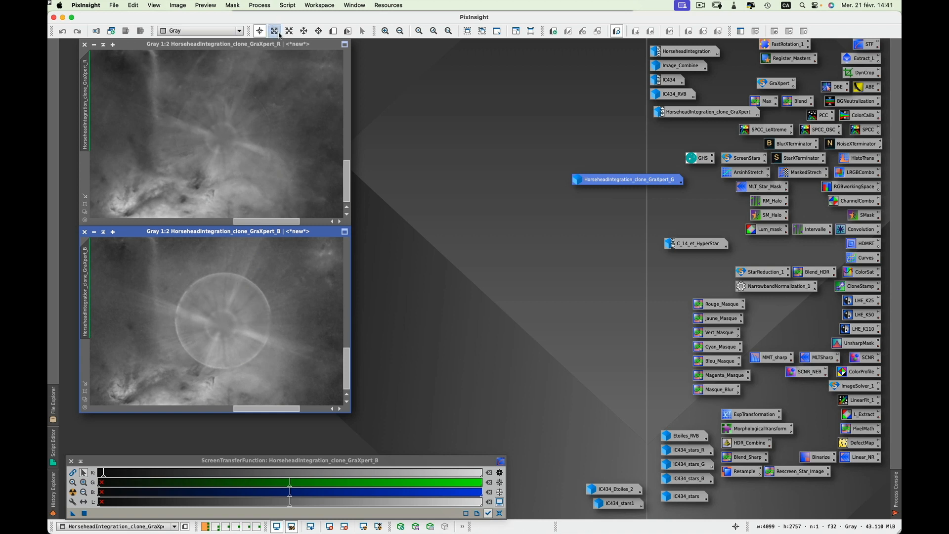
- Start the CloneStamp process and make the blue channel image its target view
left_click(260, 6)
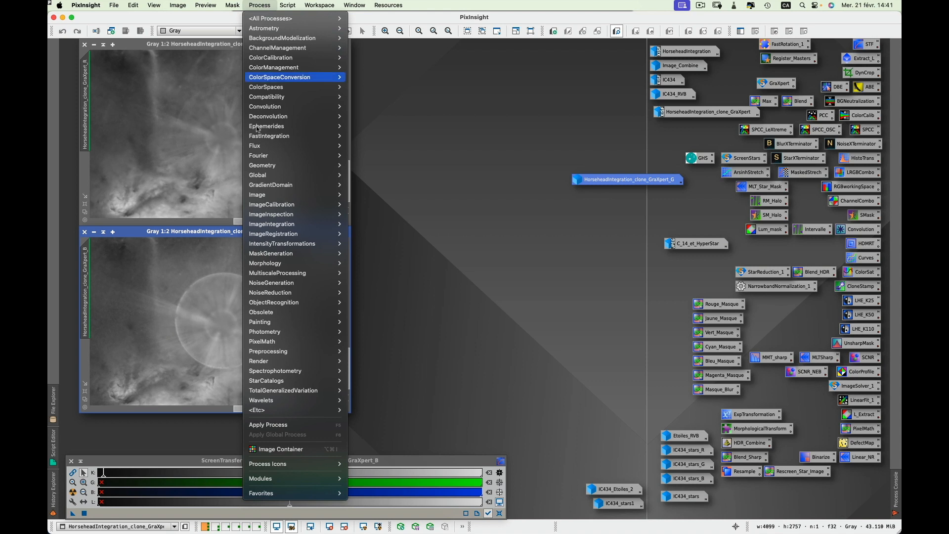
mouse_move(295, 321)
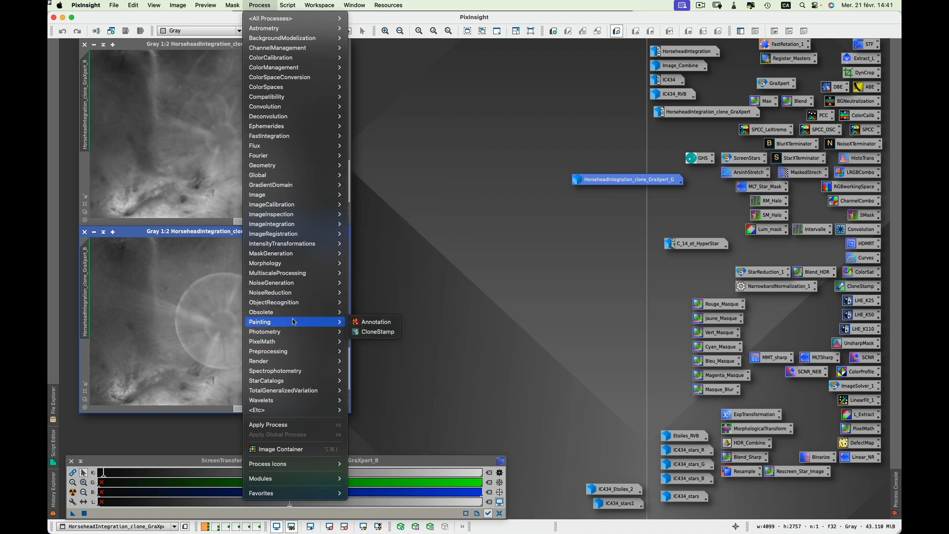
left_click(379, 333)
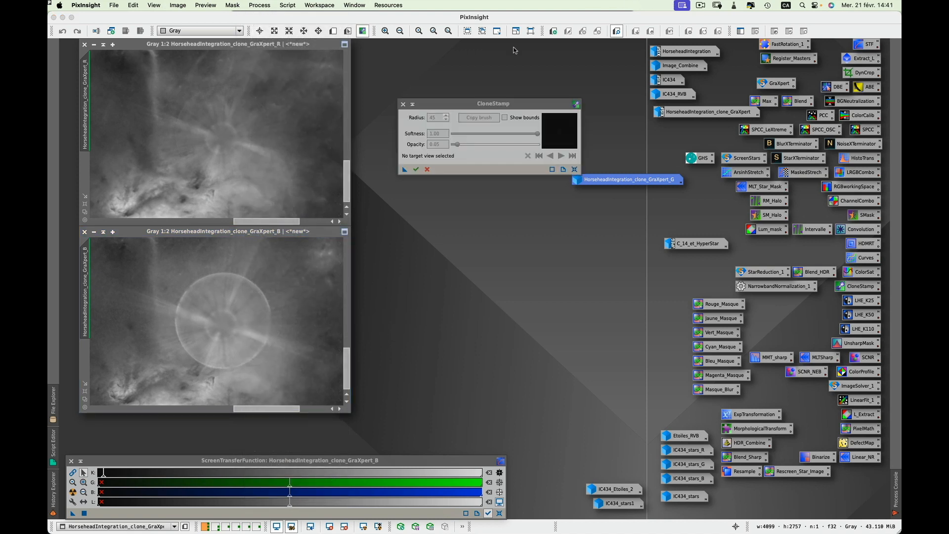
left_click(470, 105)
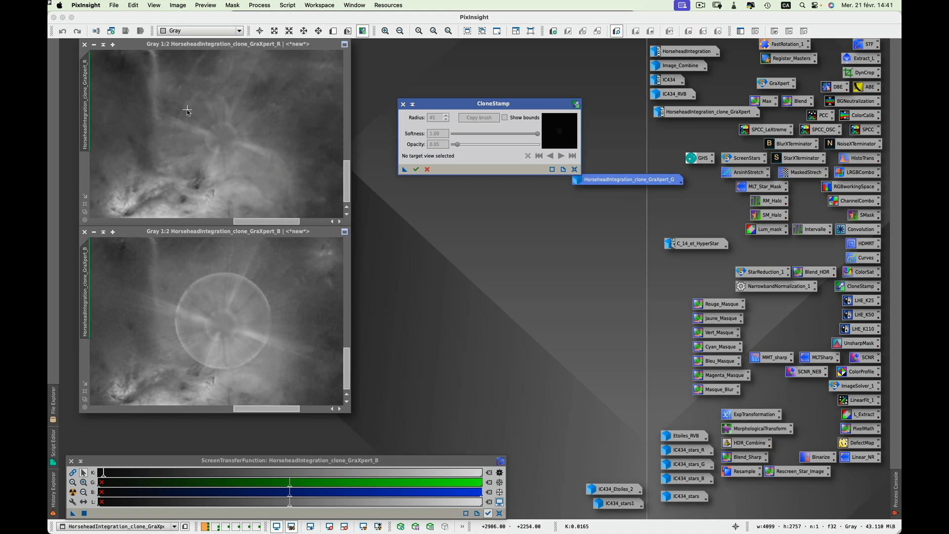
left_click(221, 326)
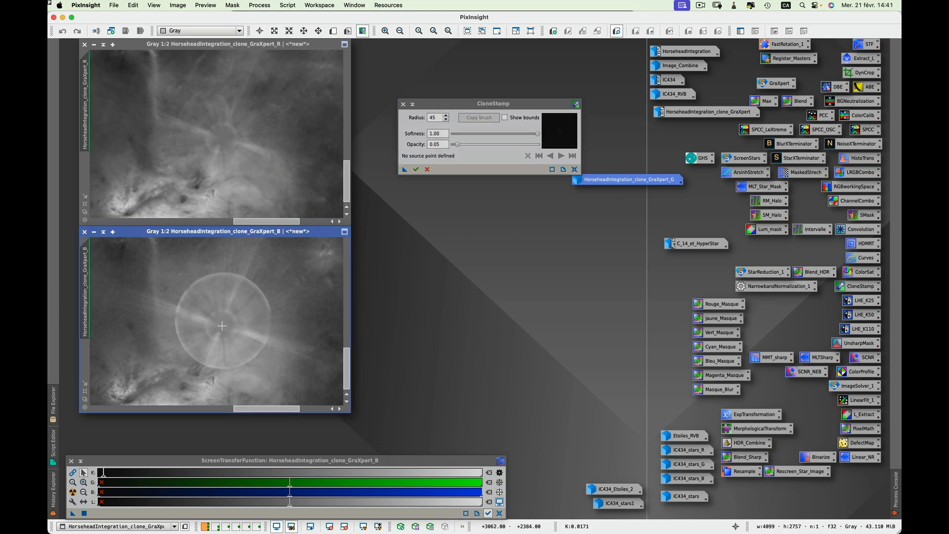
- Set the clone source point in the red channel and the matching target point at the circle's centre in the blue channel
left_click(221, 138, "ctrl")
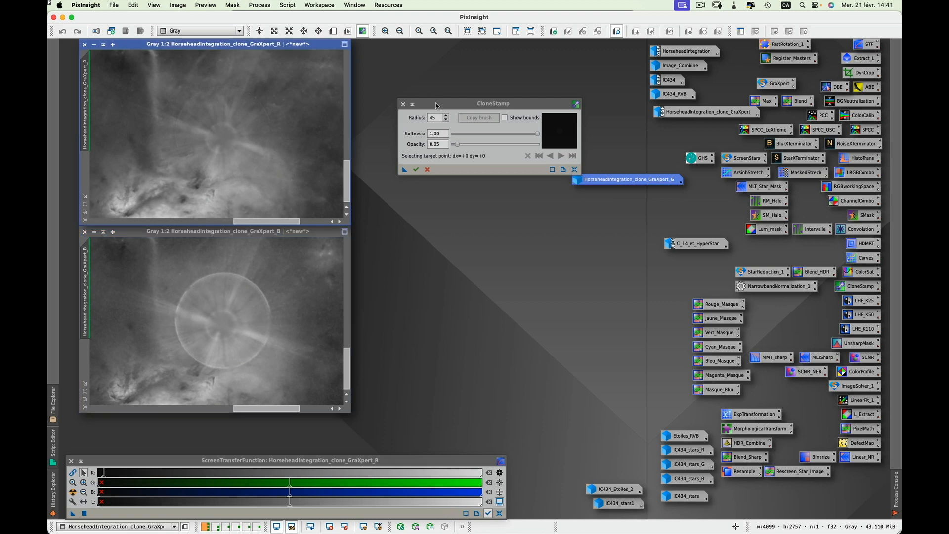
left_click(437, 106)
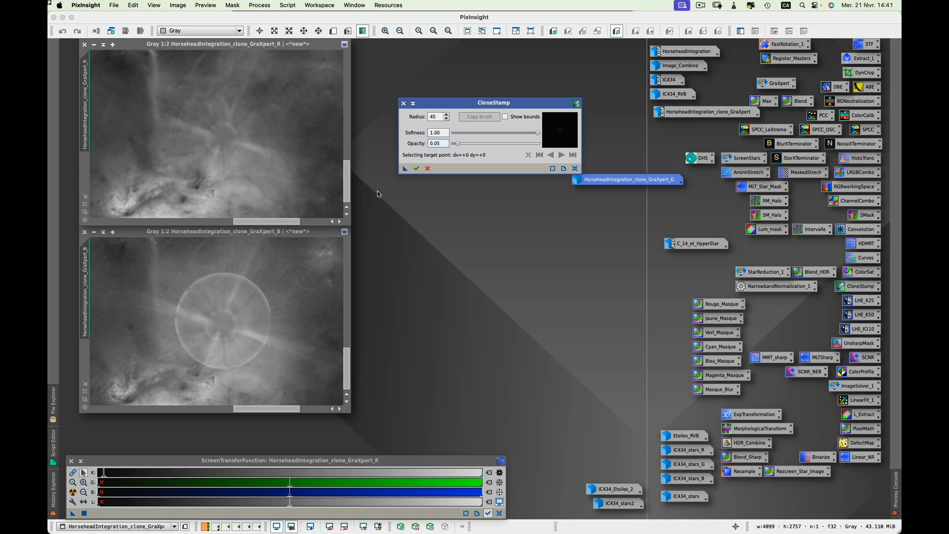
left_click(221, 326, "super")
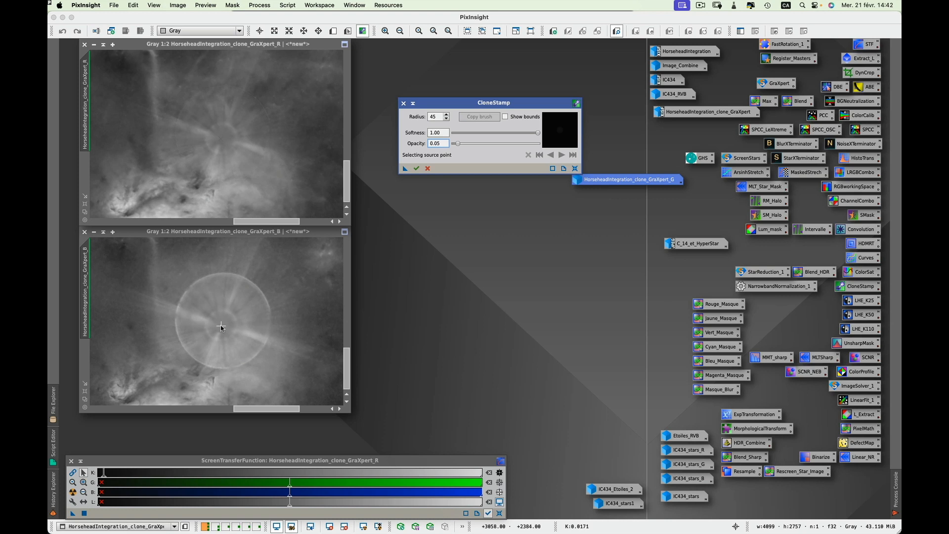
left_click(221, 325, "super")
left_click(221, 326)
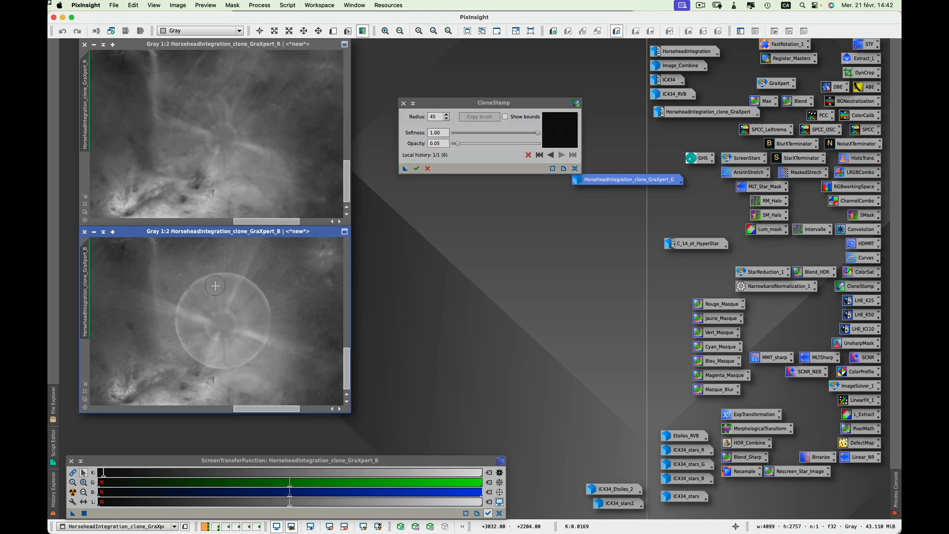
- Paint the red channel's detail over the upper and right edges of the circular artifact in the blue channel and apply the strokes
mouse_move(215, 286)
left_mouse_down()
mouse_move(218, 271)
mouse_move(236, 289)
mouse_move(202, 282)
mouse_move(200, 325)
mouse_move(177, 326)
mouse_move(182, 348)
mouse_move(198, 346)
mouse_move(206, 366)
mouse_move(211, 354)
mouse_move(220, 373)
mouse_move(236, 358)
mouse_move(256, 361)
mouse_move(255, 349)
mouse_move(275, 348)
mouse_move(254, 330)
left_mouse_up()
mouse_move(265, 295)
left_mouse_down()
mouse_move(245, 303)
mouse_move(252, 279)
left_mouse_up()
mouse_move(269, 322)
left_mouse_down()
mouse_move(272, 353)
mouse_move(263, 340)
mouse_move(252, 362)
mouse_move(231, 338)
mouse_move(242, 364)
mouse_move(222, 363)
mouse_move(218, 344)
mouse_move(195, 344)
mouse_move(176, 310)
mouse_move(190, 315)
mouse_move(195, 303)
mouse_move(185, 298)
mouse_move(200, 305)
mouse_move(200, 286)
mouse_move(215, 279)
mouse_move(214, 289)
mouse_move(220, 269)
mouse_move(231, 270)
mouse_move(230, 288)
mouse_move(249, 279)
mouse_move(248, 298)
mouse_move(261, 294)
mouse_move(251, 302)
mouse_move(261, 315)
mouse_move(223, 285)
mouse_move(229, 270)
mouse_move(220, 292)
mouse_move(194, 282)
mouse_move(181, 295)
mouse_move(195, 319)
mouse_move(184, 333)
mouse_move(204, 360)
mouse_move(235, 362)
mouse_move(254, 352)
left_mouse_up()
right_click(259, 354)
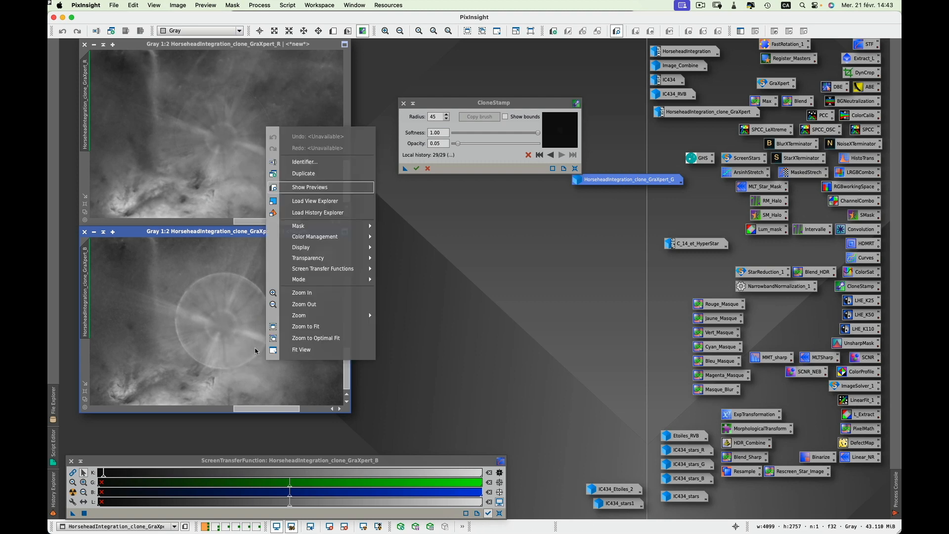
left_click(270, 350)
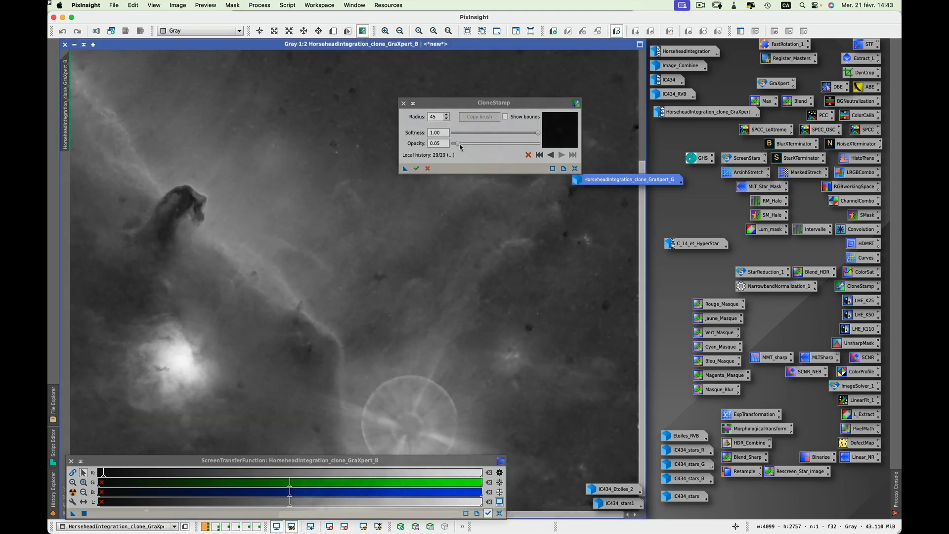
left_click(417, 169)
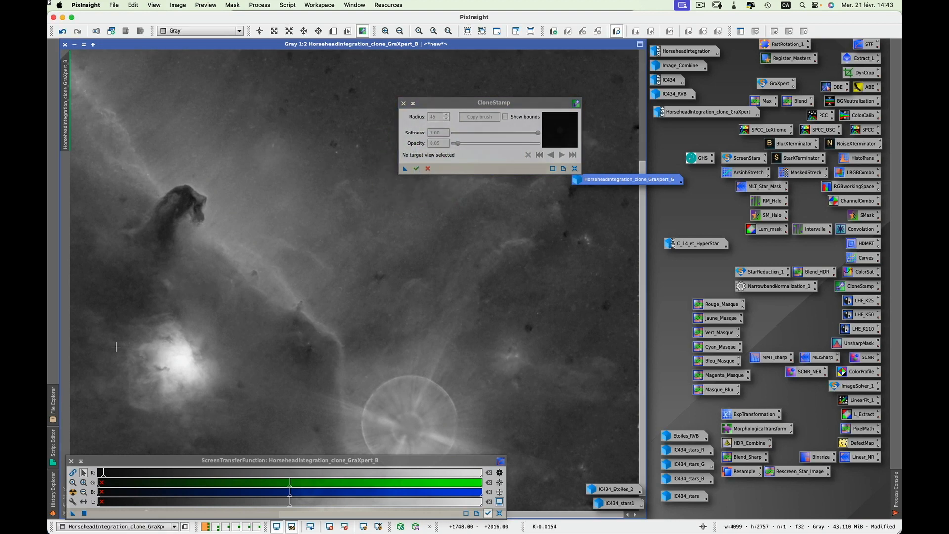
- Shrink the enlarged blue channel window to fit its image at 1:7, place it beneath the red channel and copy the red channel's view to it
left_click_drag(108, 461, 149, 449)
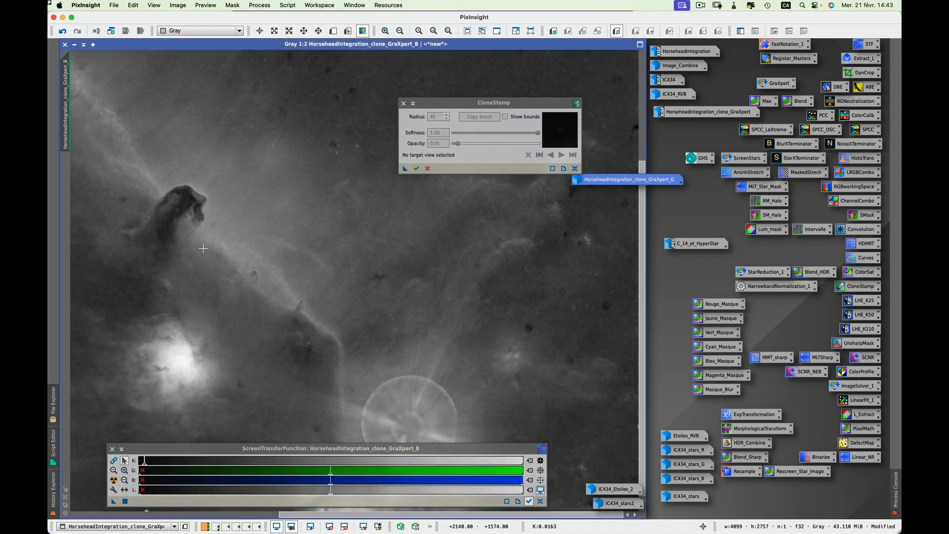
scroll(203, 248, "down", 4)
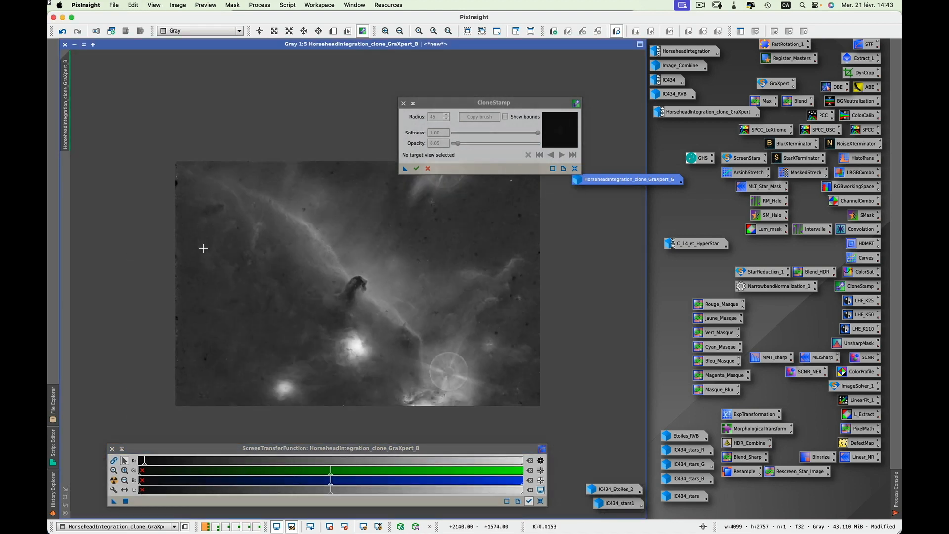
scroll(203, 248, "down", 1)
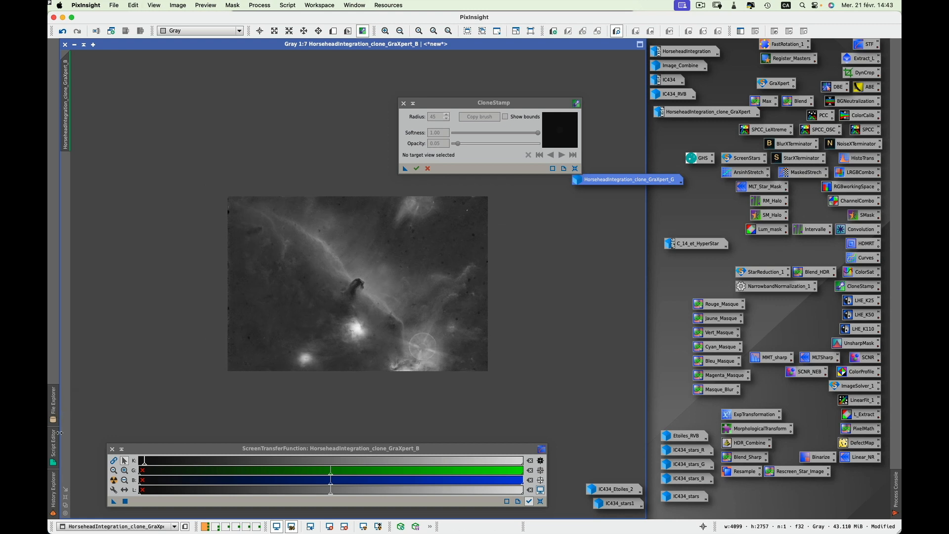
left_click(65, 489)
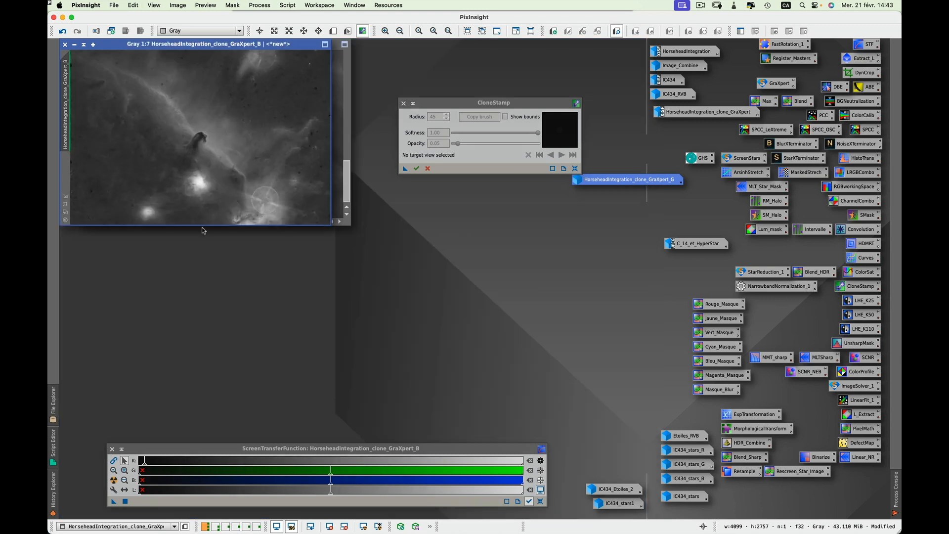
left_click_drag(303, 44, 316, 206)
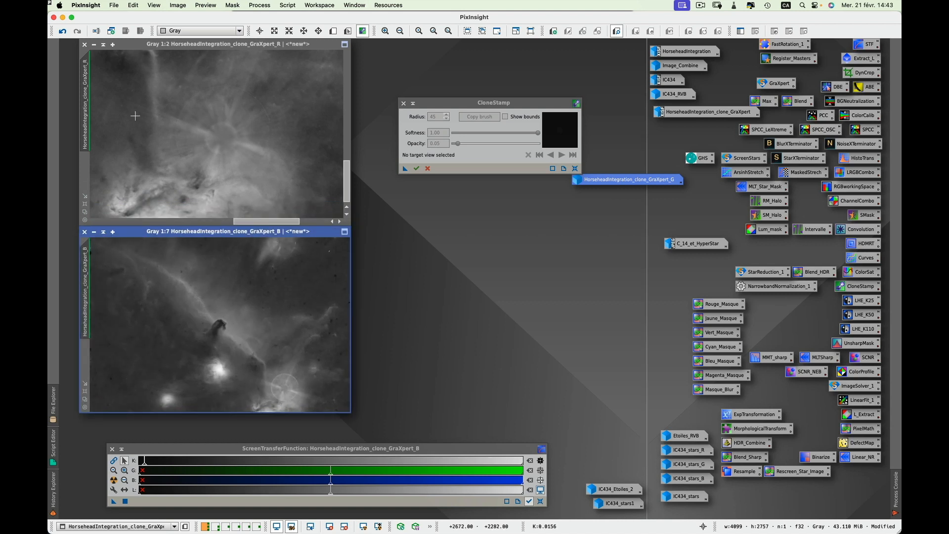
left_click_drag(86, 121, 94, 296)
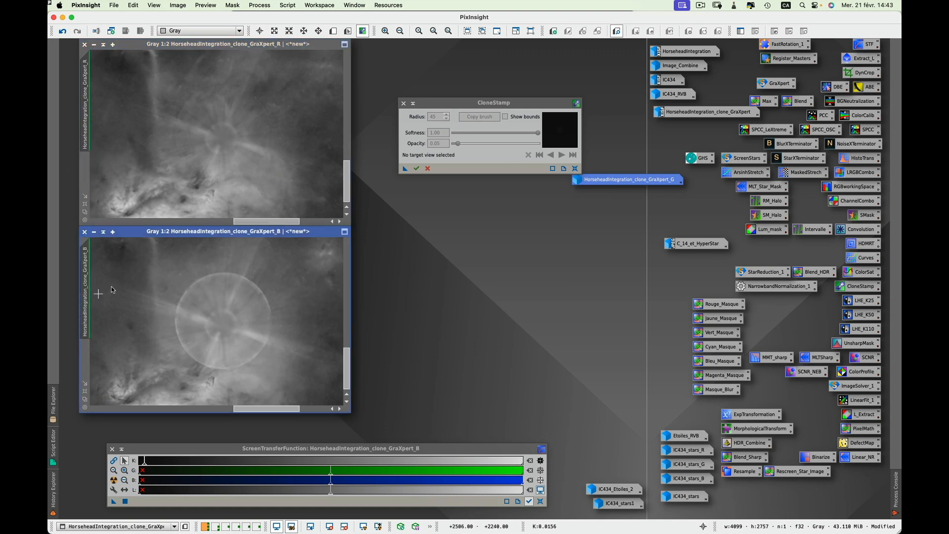
- Redefine the red source and blue target points at the circle's centre, clone over its left and right edges, and apply the strokes
left_click(222, 327)
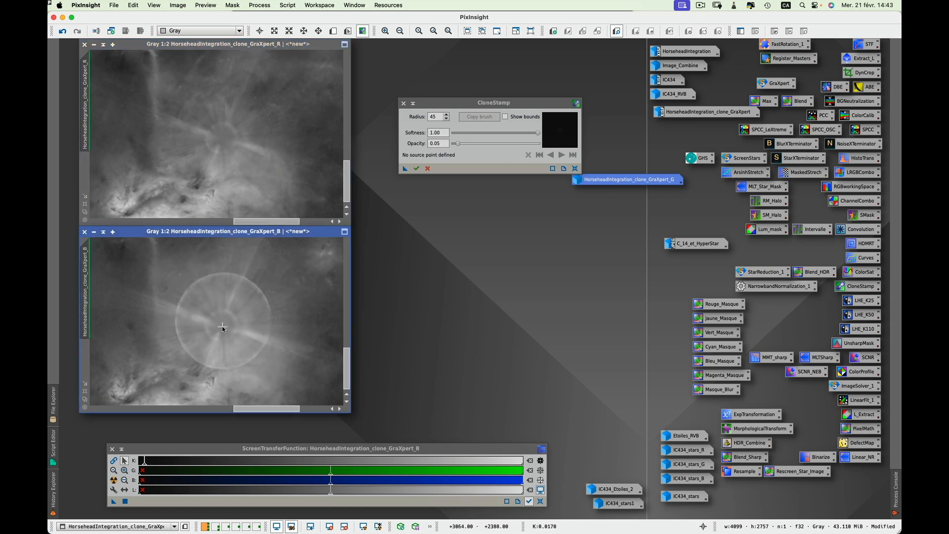
left_click(222, 138, "ctrl")
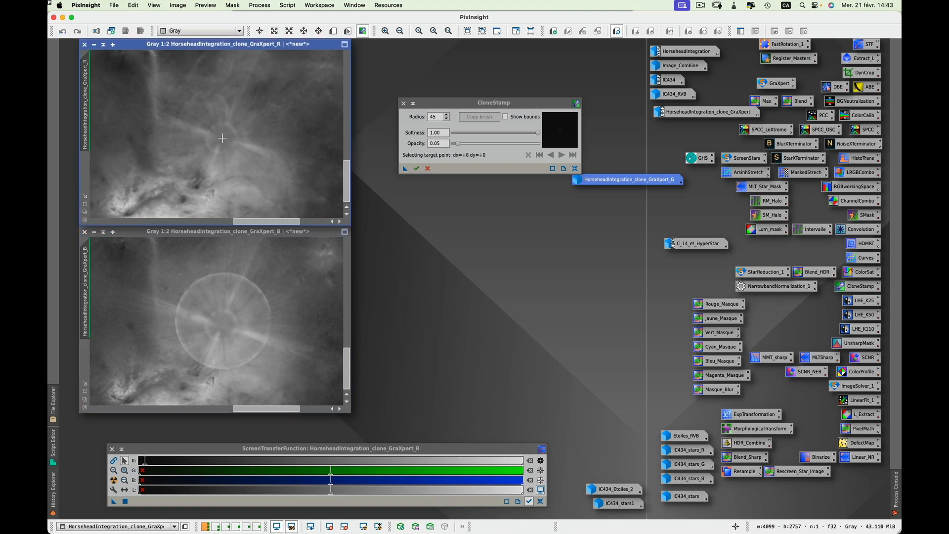
left_click(222, 325)
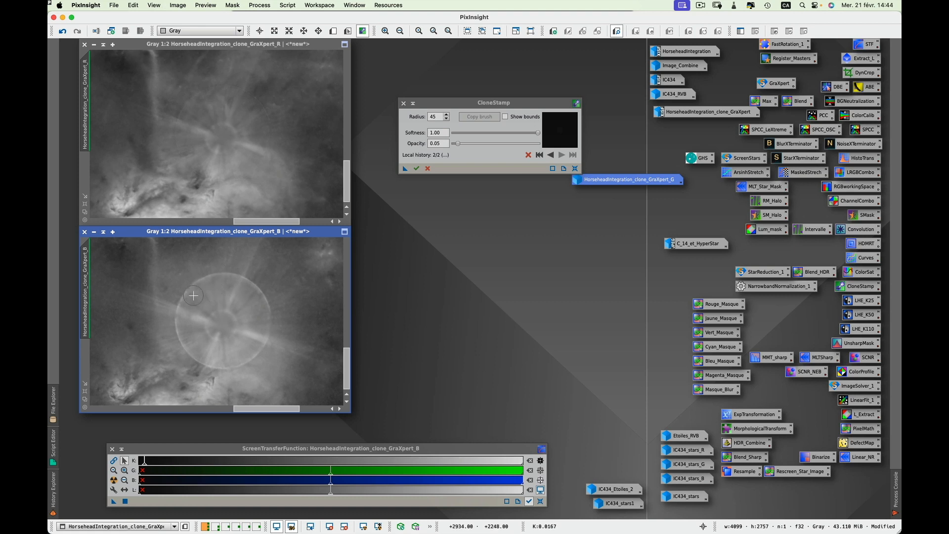
left_click(184, 316)
mouse_move(275, 336)
left_mouse_down()
mouse_move(253, 278)
mouse_move(256, 311)
left_mouse_up()
left_click(417, 169)
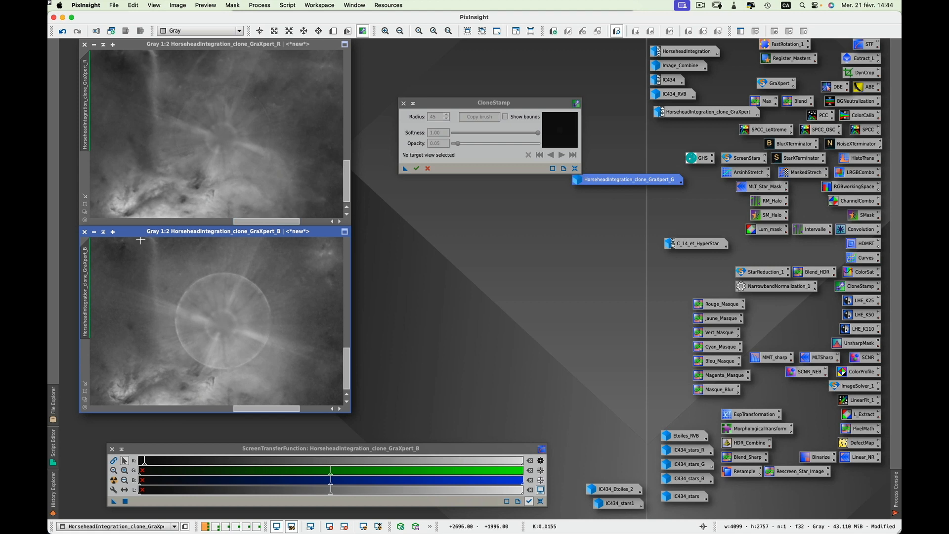
- Close the blue, red and green channel images, discarding the unsaved changes, and close the CloneStamp process
left_click(84, 233)
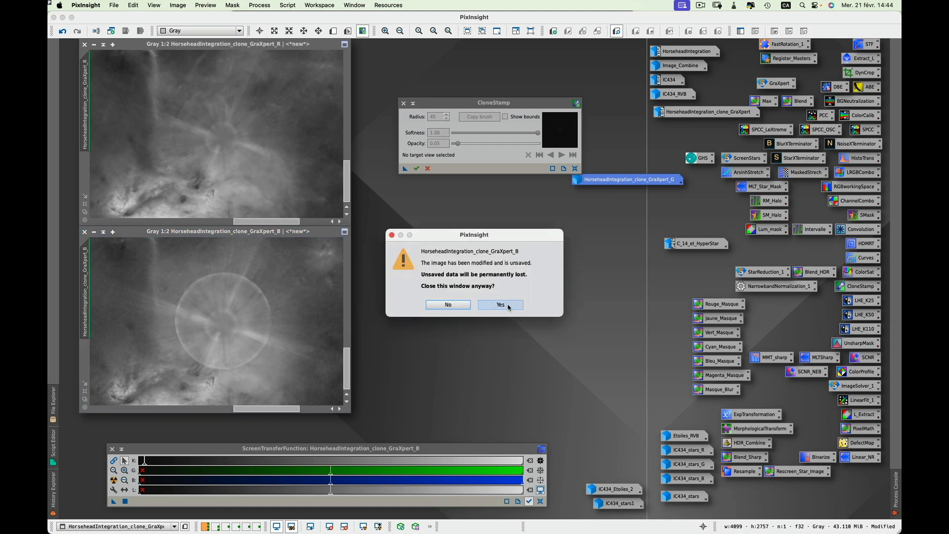
left_click(508, 303)
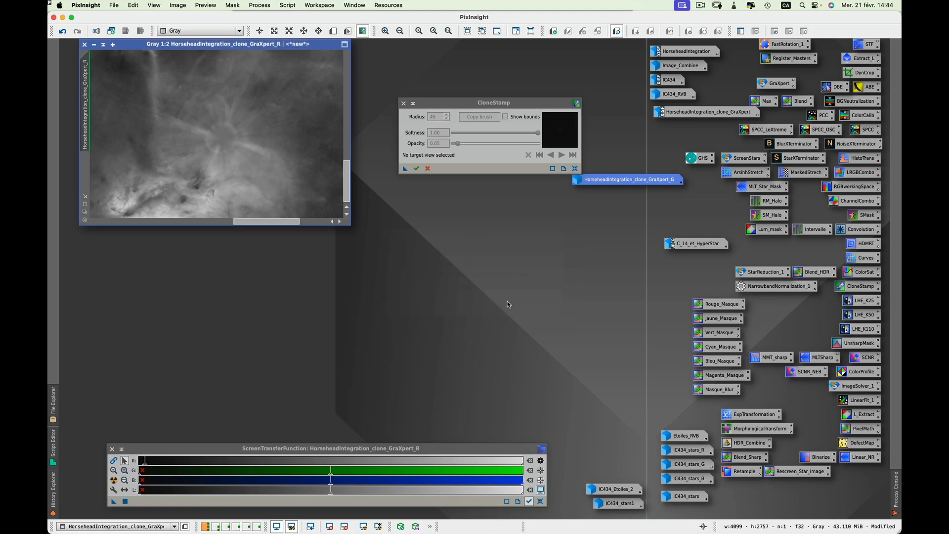
left_click(85, 45)
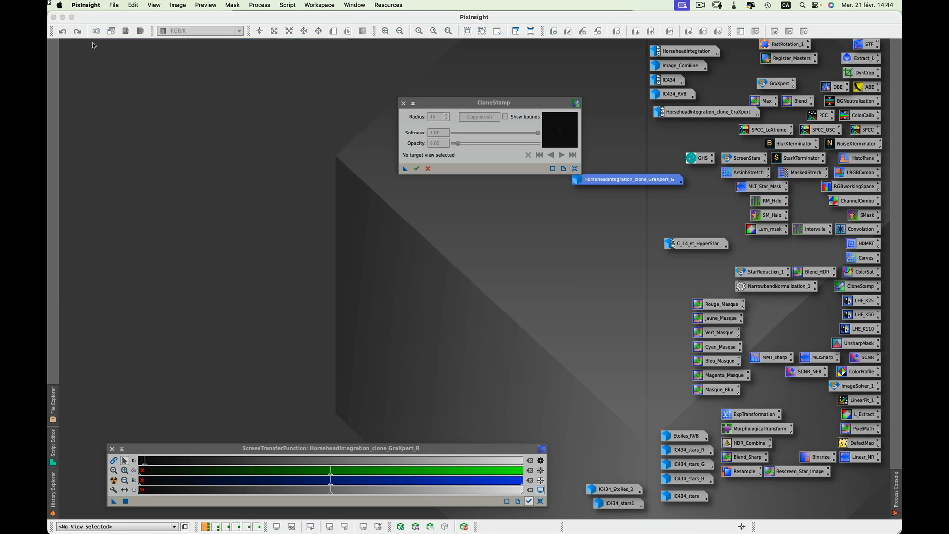
double_click(605, 180)
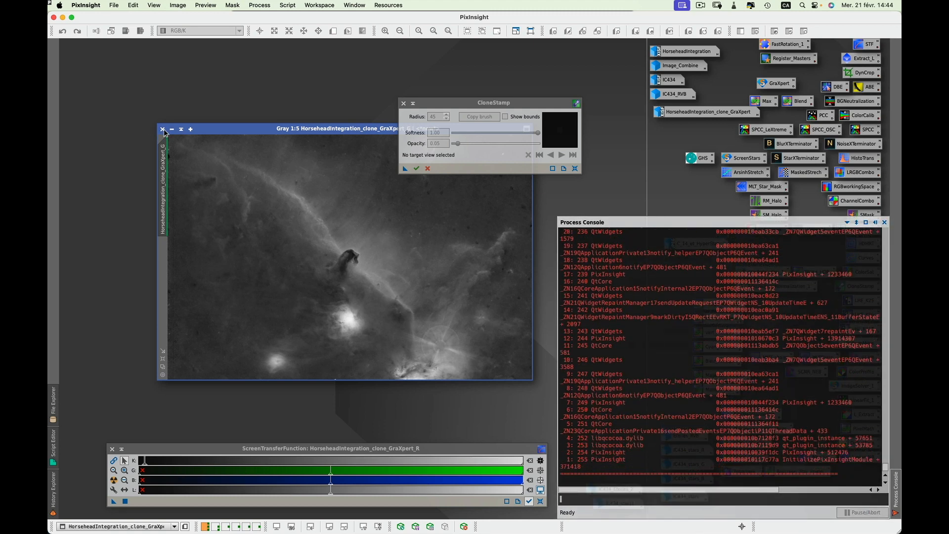
left_click(163, 129)
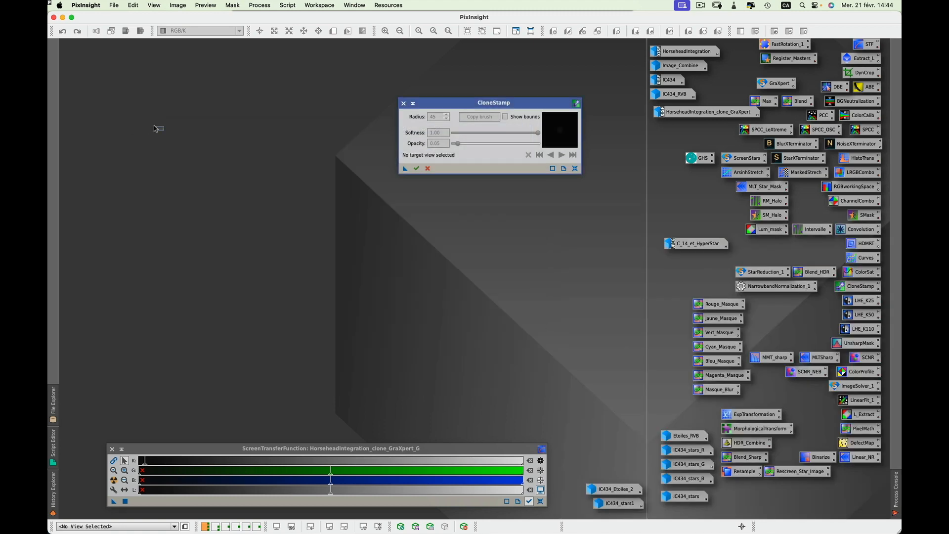
left_click_drag(153, 126, 273, 98)
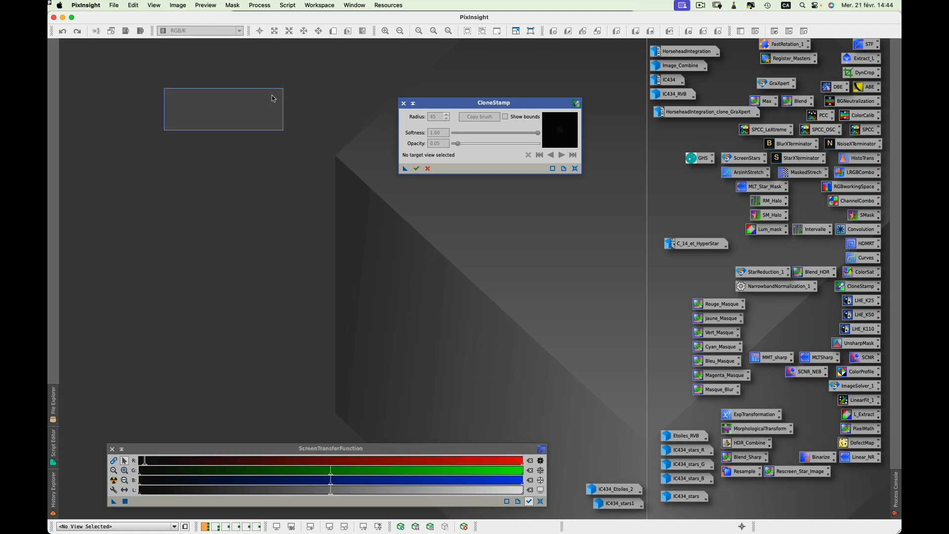
left_click(403, 105)
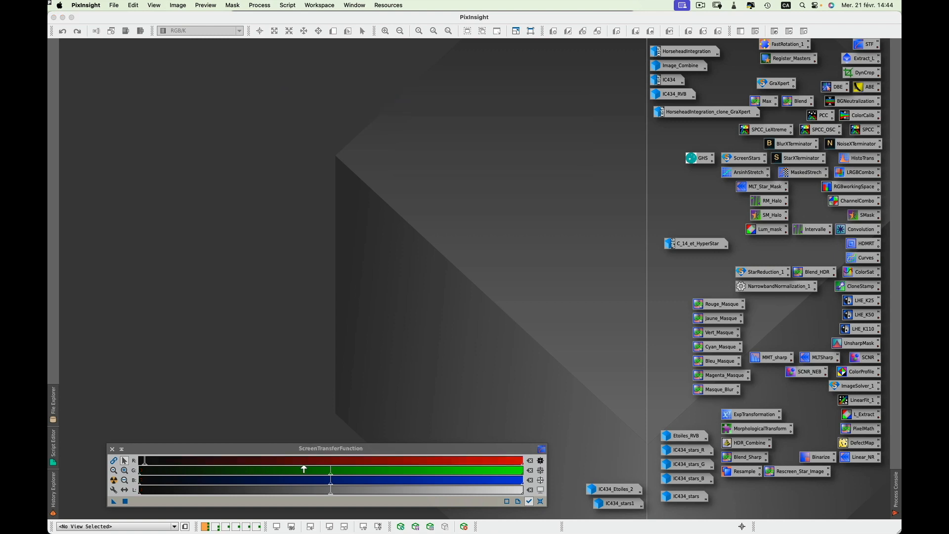
- Switch to the second workspace and open the IC434_Rouge and IC434_Bleu images
left_click(216, 527)
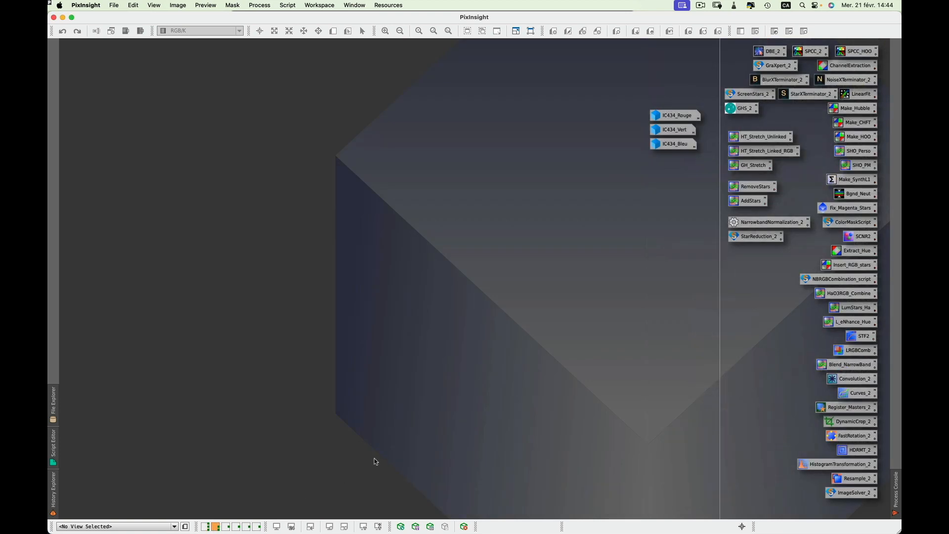
double_click(669, 113)
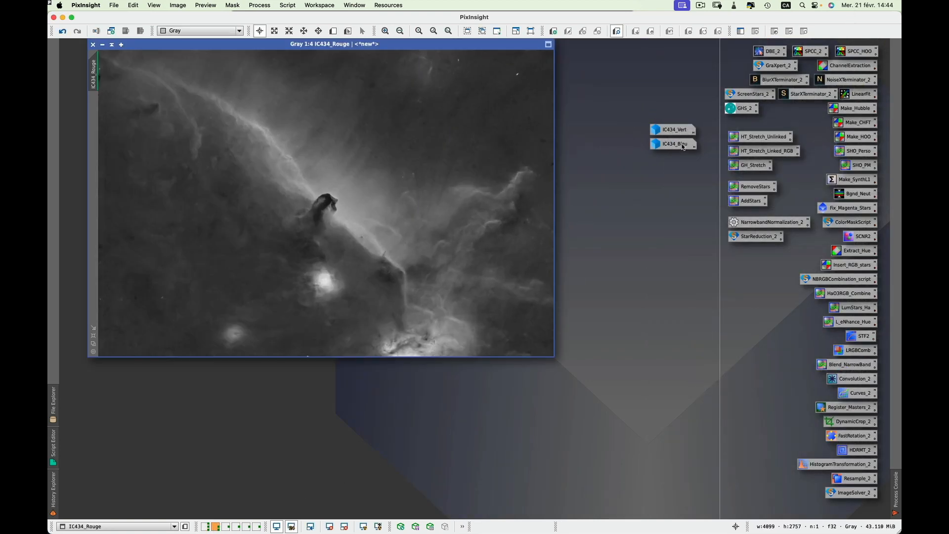
double_click(683, 145)
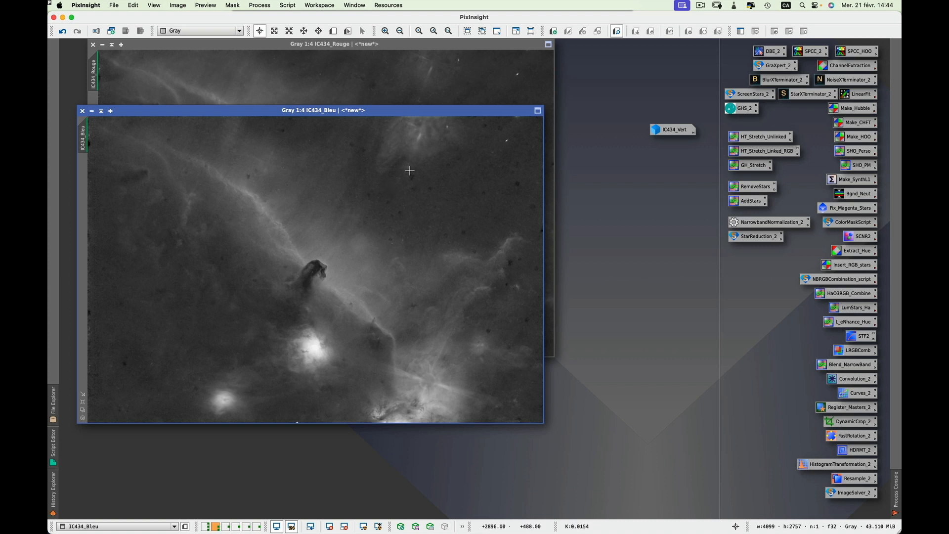
- Revert IC434_Bleu to its initial state through its history, redo all its edits for comparison, and iconize it
right_click(312, 188)
left_click(381, 278)
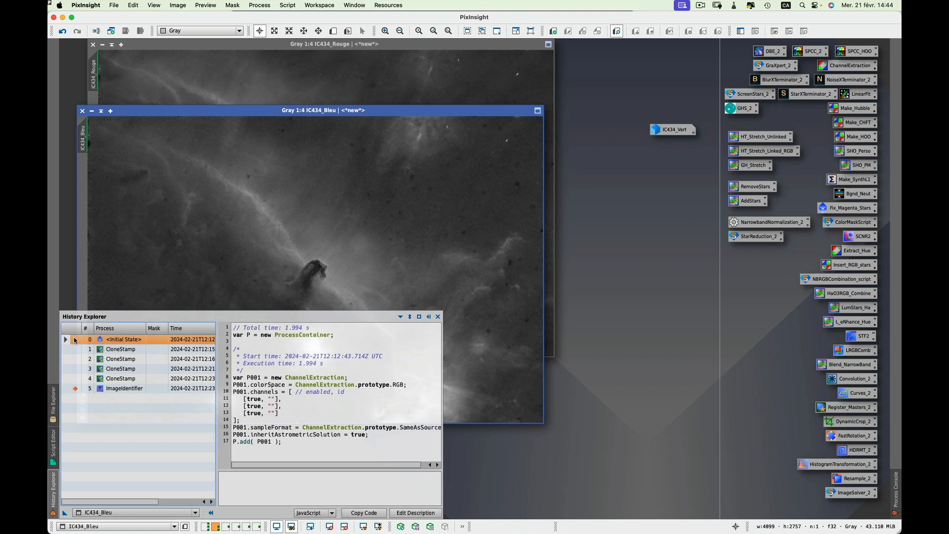
double_click(81, 341)
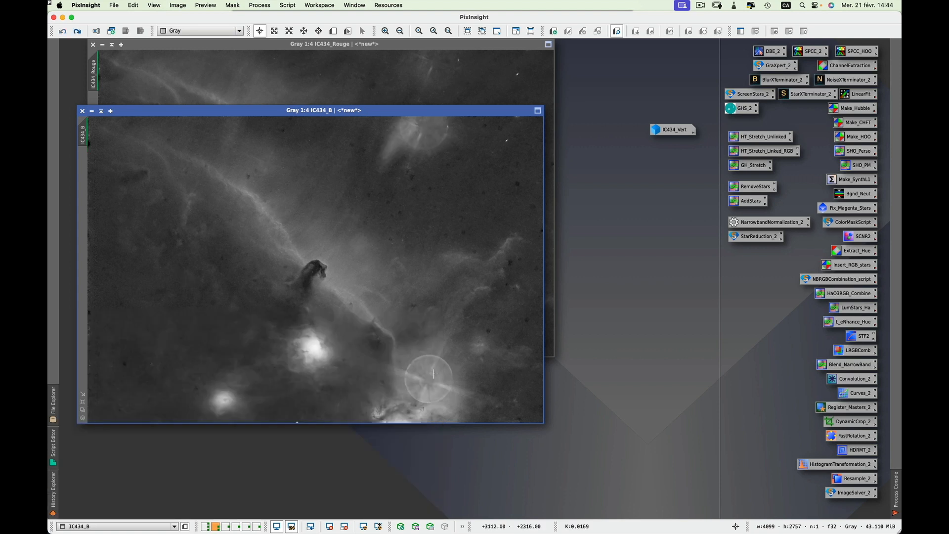
left_click(78, 31)
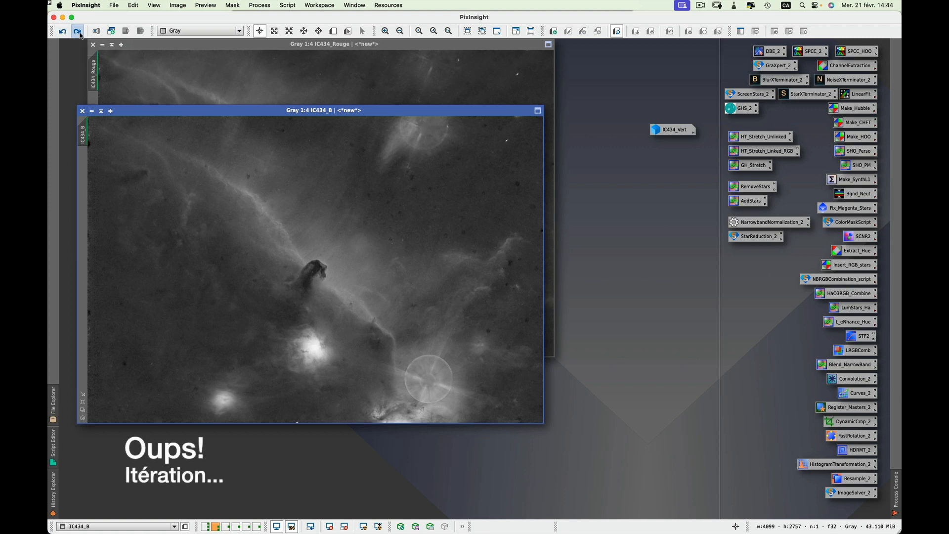
left_click(79, 32)
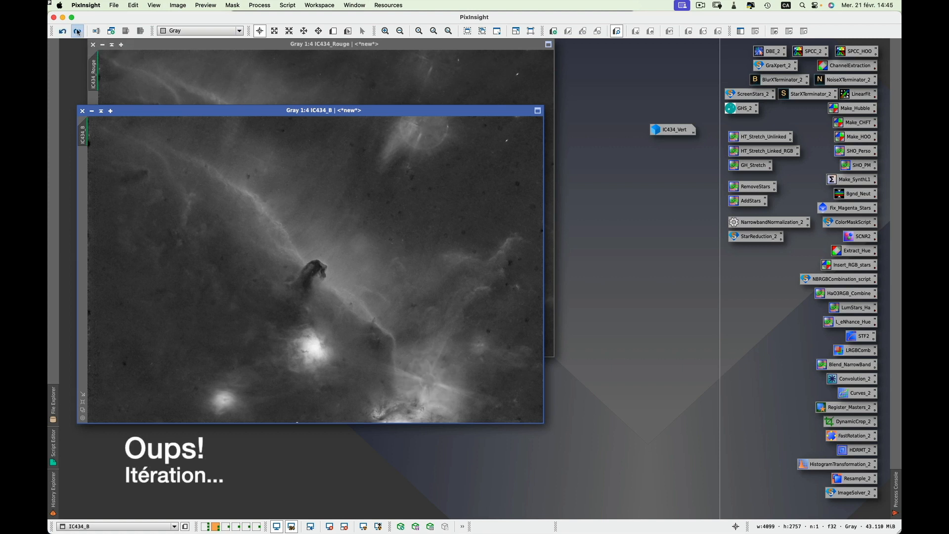
left_click(78, 31)
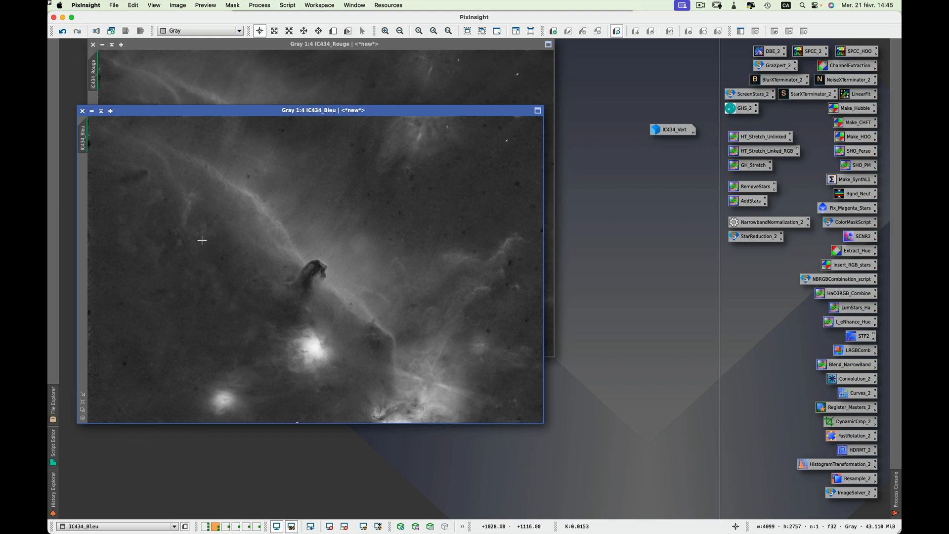
left_click(92, 111)
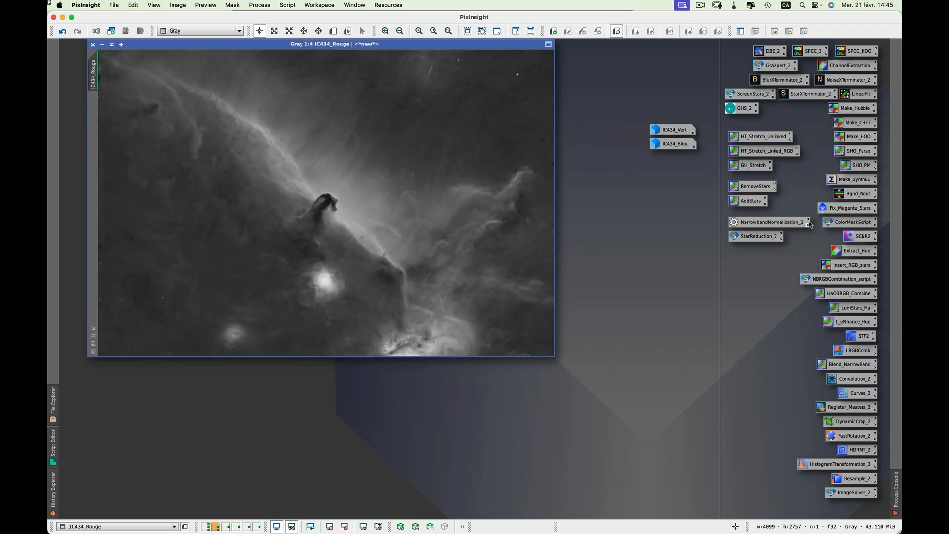
- Open the IC434_Vert image, move it lower over the red image, and revert it to its initial state through its history
double_click(681, 131)
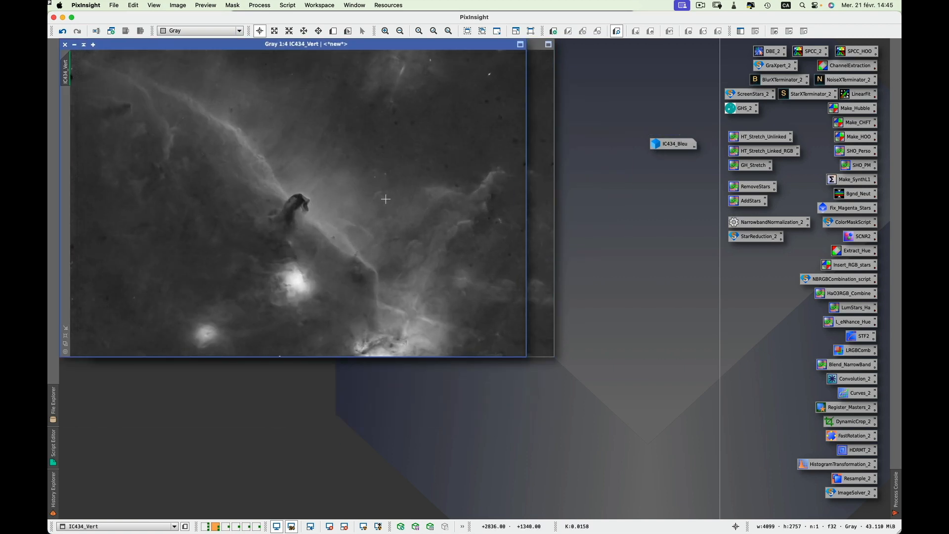
left_click_drag(400, 46, 437, 139)
right_click(418, 179)
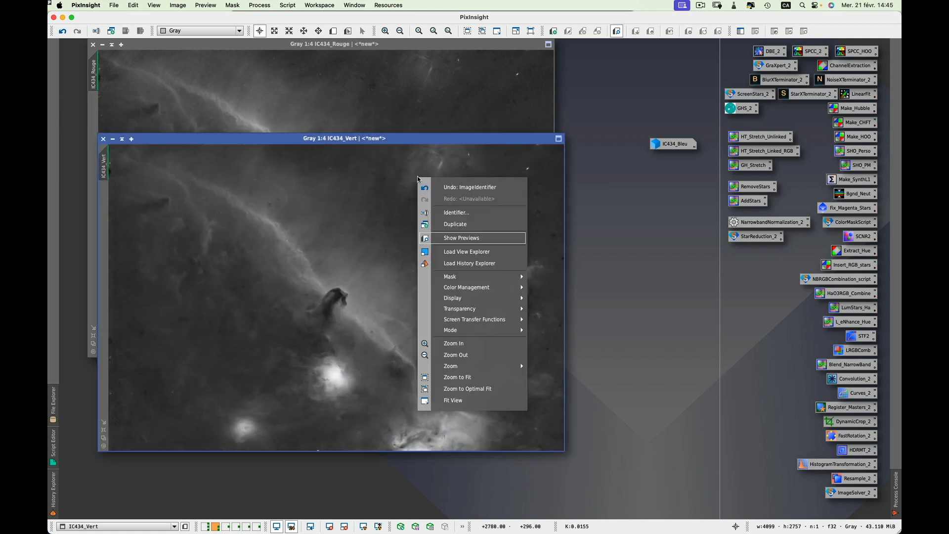
left_click(460, 263)
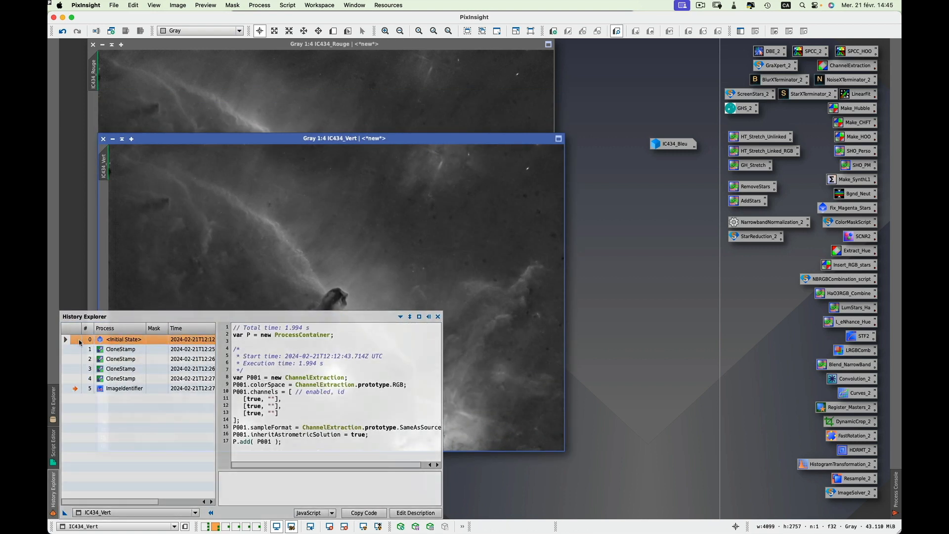
double_click(79, 343)
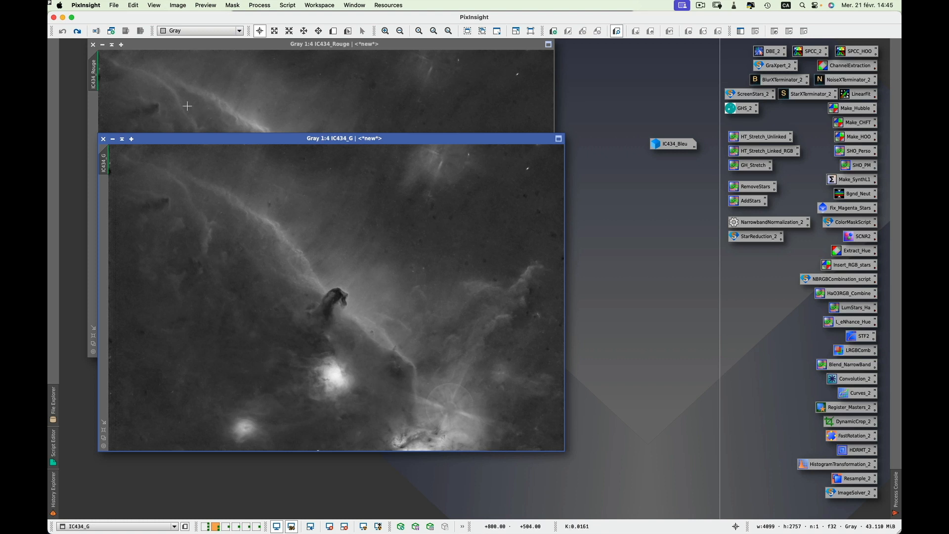
- Redo all the edits of the green channel image, and iconize the green and red channel images
left_click(78, 32)
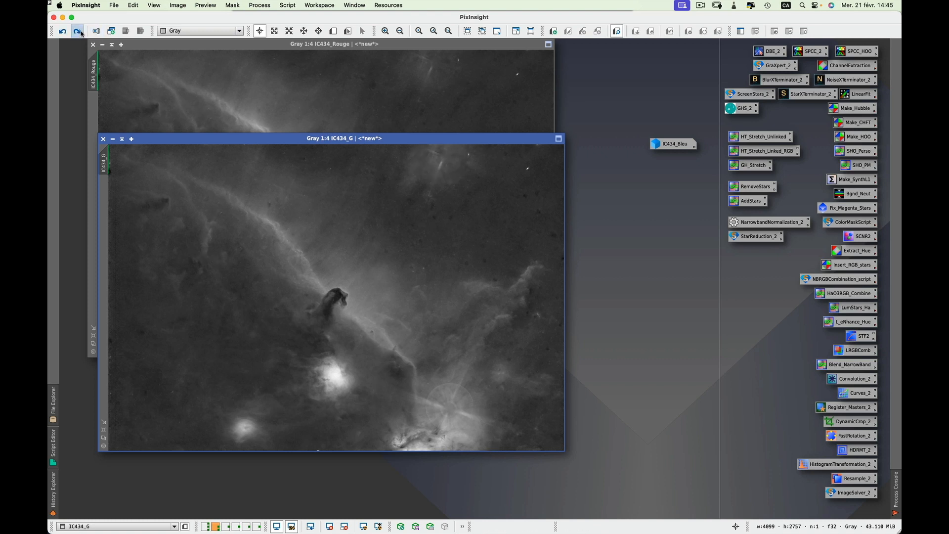
left_click(78, 32)
left_click(77, 30)
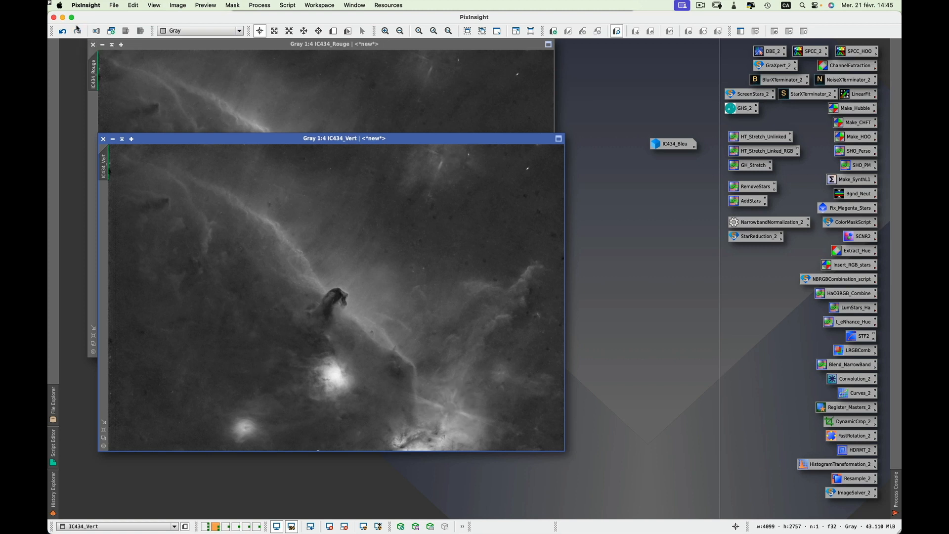
left_click(112, 139)
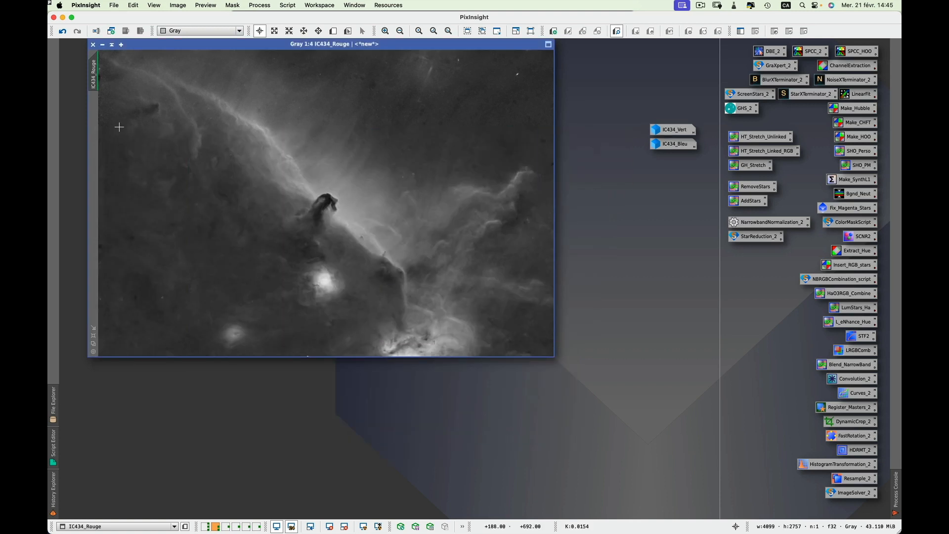
left_click(102, 45)
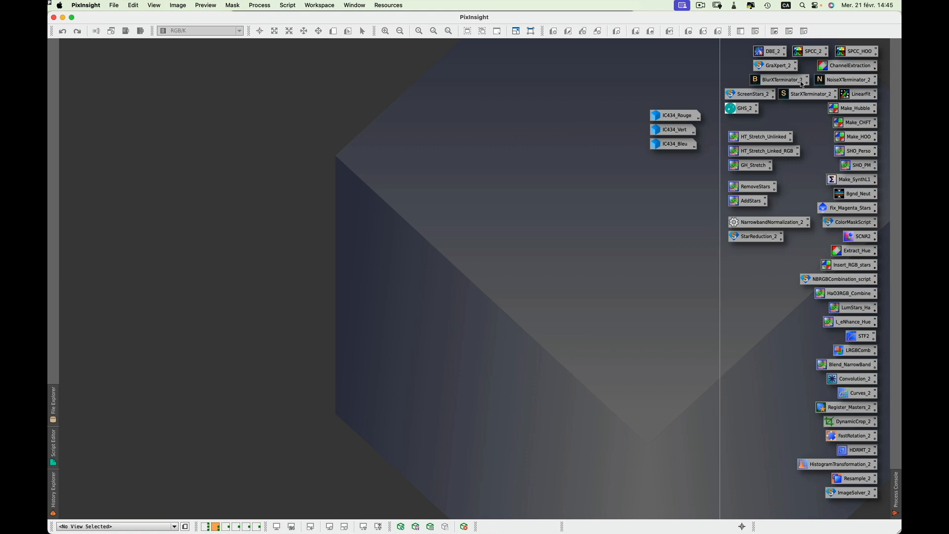
- Combine IC434_Rouge, IC434_Vert and IC434_Bleu as R, G and B into an RGB image with ChannelCombination, and close the process
double_click(849, 107)
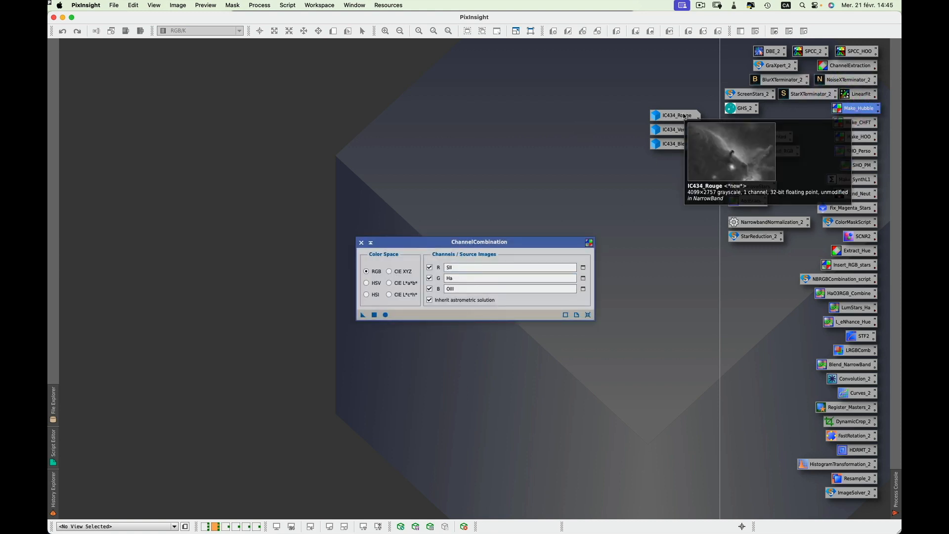
left_click_drag(693, 112, 473, 268)
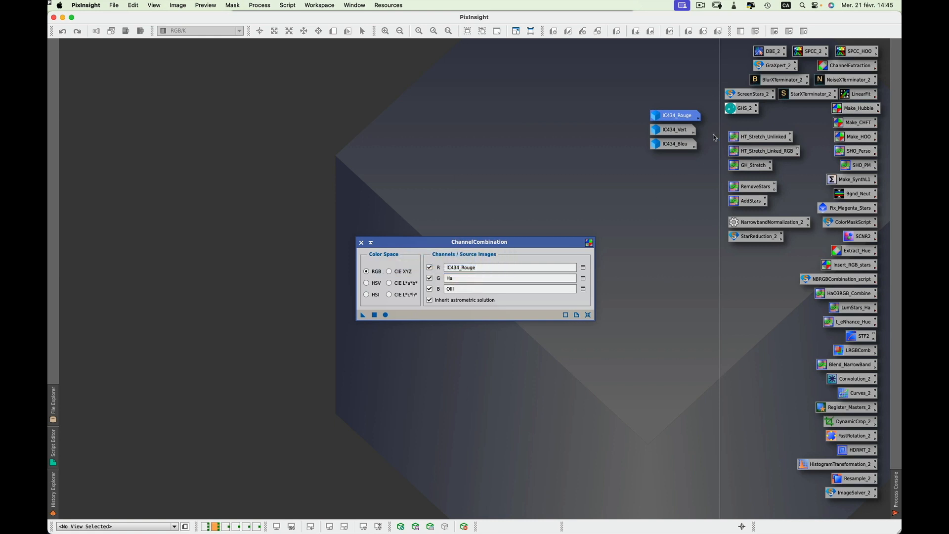
left_click_drag(669, 134, 487, 282)
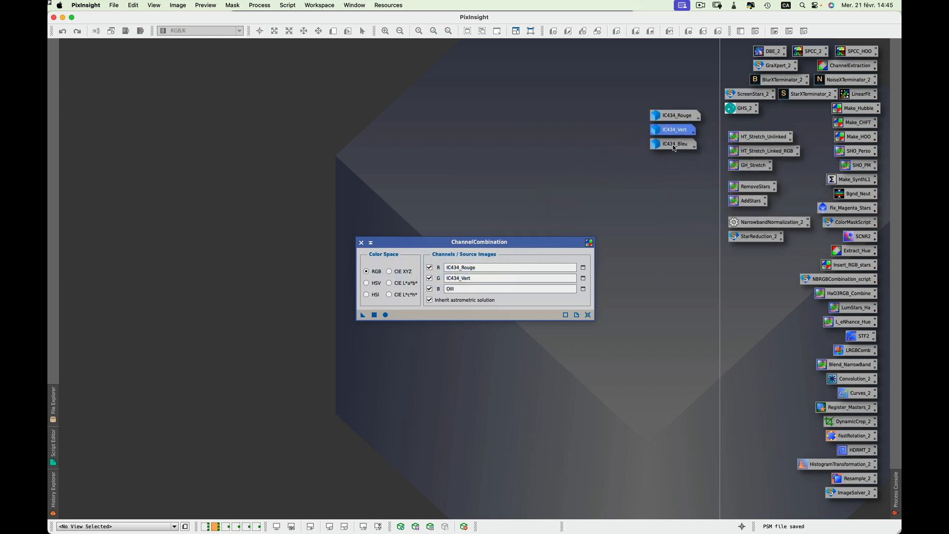
left_click_drag(673, 148, 492, 292)
left_click(386, 315)
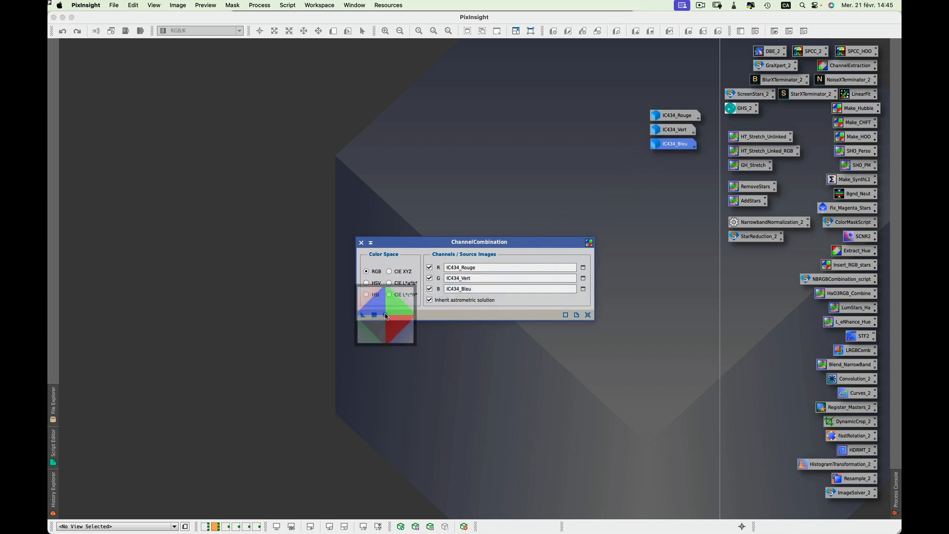
left_click(362, 242)
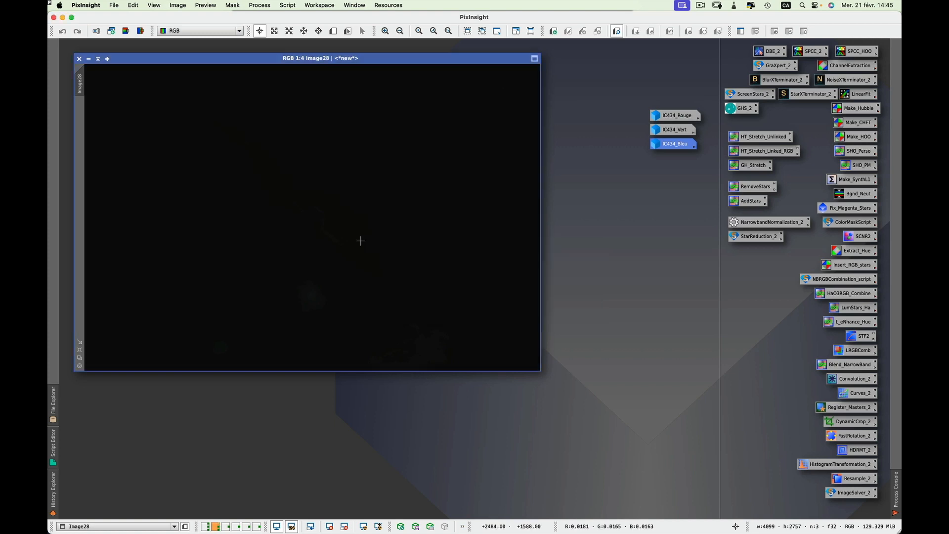
- Move the combined RGB image to the first workspace, switch there, and auto-stretch its display with ScreenTransferFunction
right_click(394, 63)
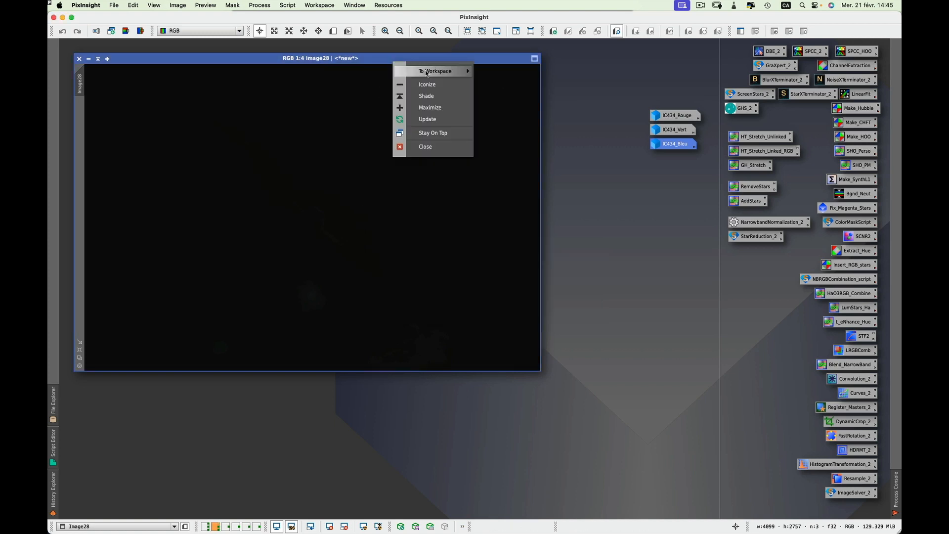
mouse_move(442, 73)
left_click(528, 72)
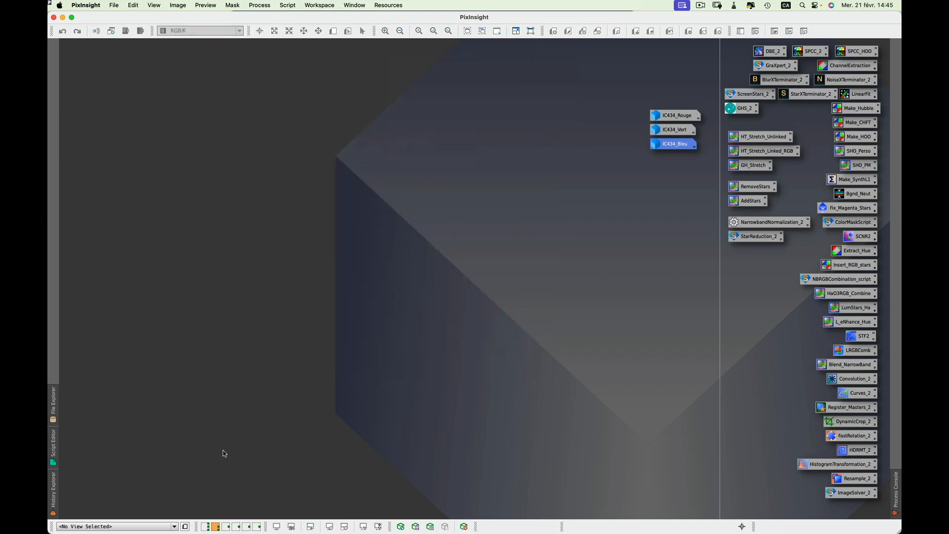
left_click(206, 527)
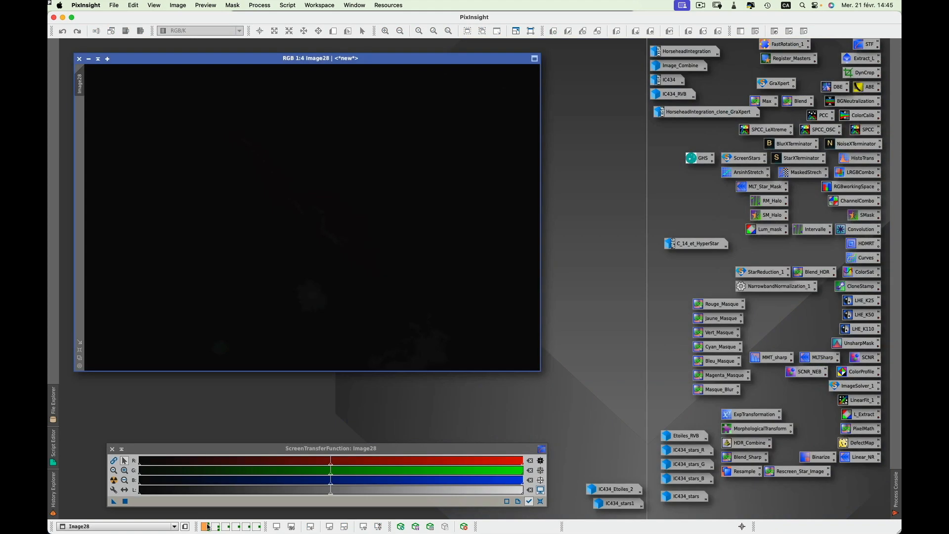
left_click(115, 481)
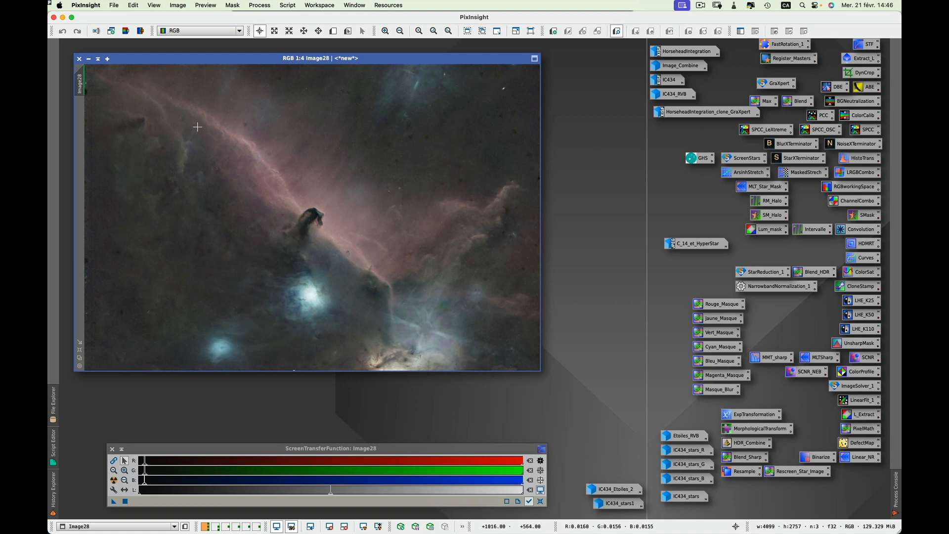
- Close the stretched combined image, and open the original IC434 image for comparison before iconizing it
left_click_drag(136, 59, 160, 68)
left_click(103, 69)
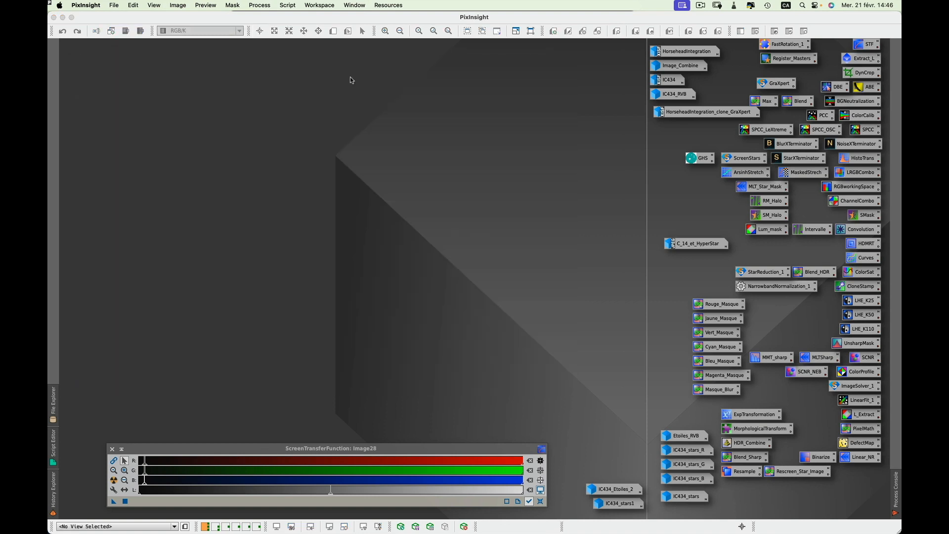
double_click(673, 82)
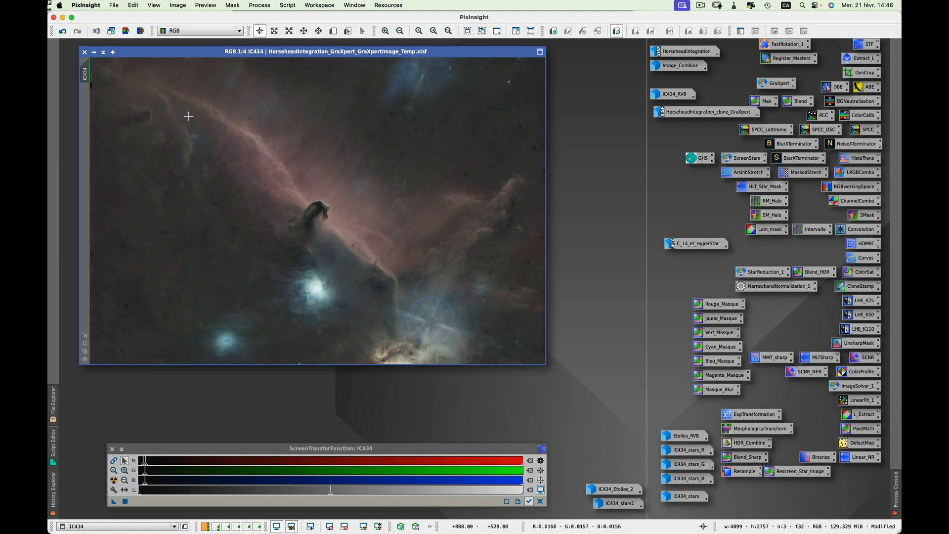
left_click(94, 52)
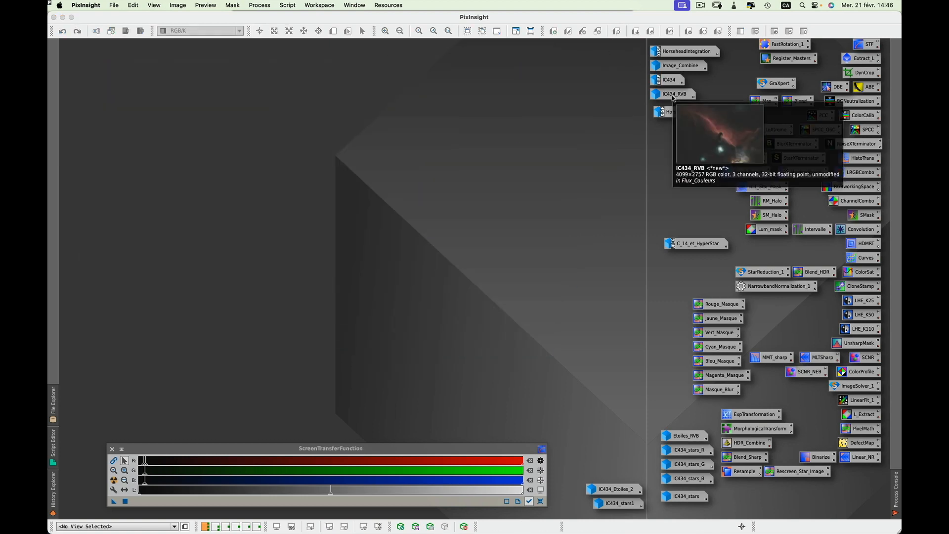
- Open the processed IC434_RVB image and the star channel images IC434_stars_R, IC434_stars_G and IC434_stars_B
double_click(672, 96)
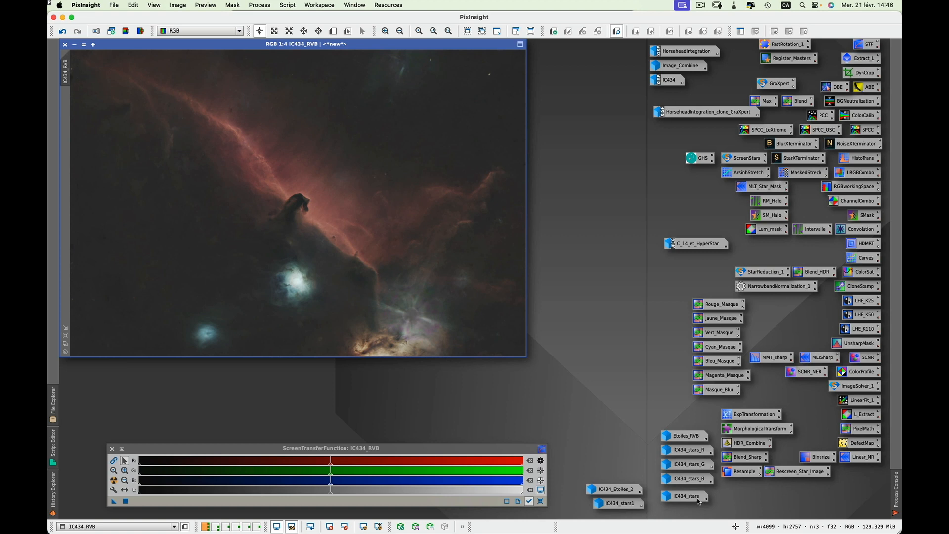
mouse_move(699, 501)
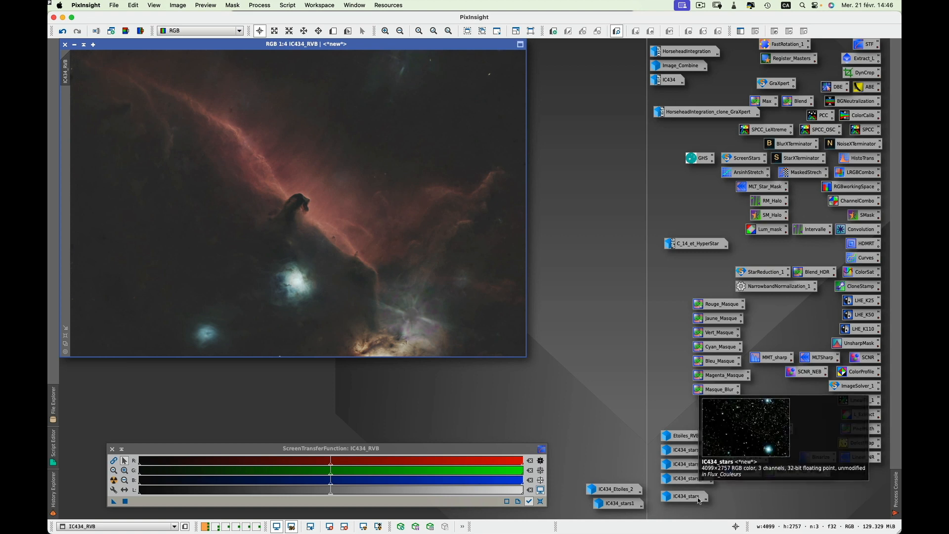
double_click(699, 451)
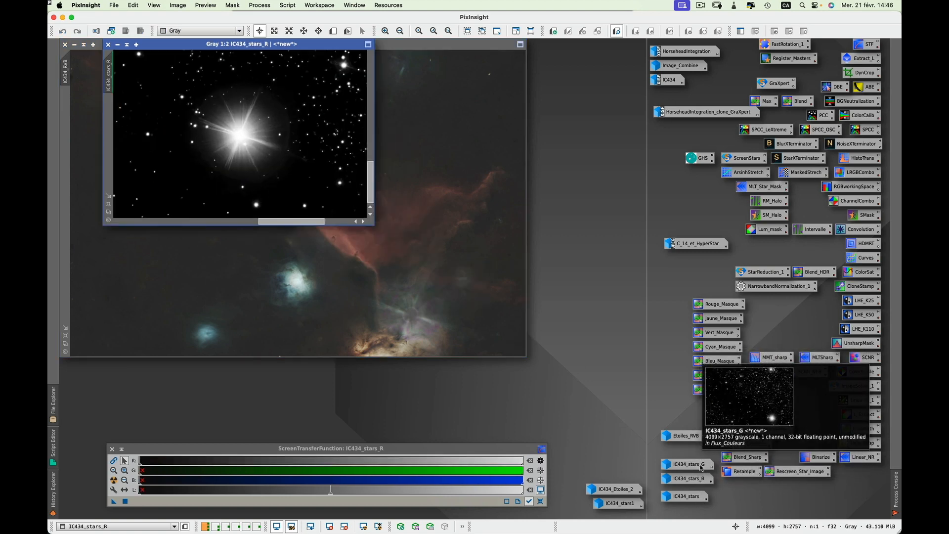
double_click(702, 466)
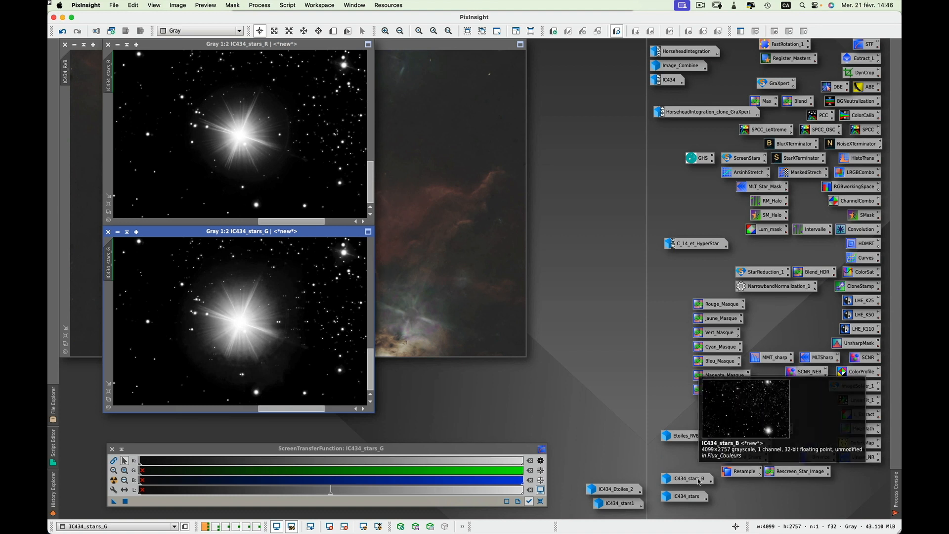
double_click(700, 479)
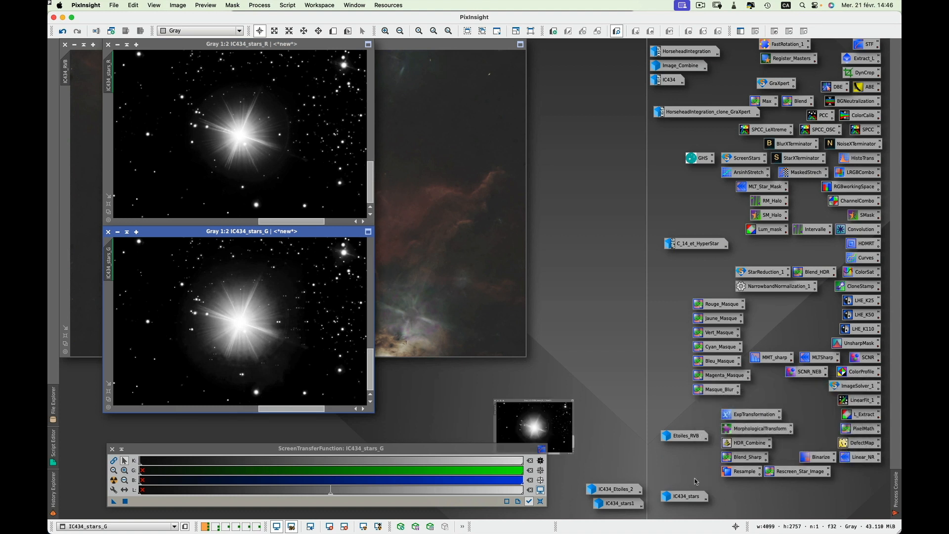
- Revert IC434_stars_B to its initial state through its history, and redo its CloneStamp edit to compare the star's halo
right_click(166, 310)
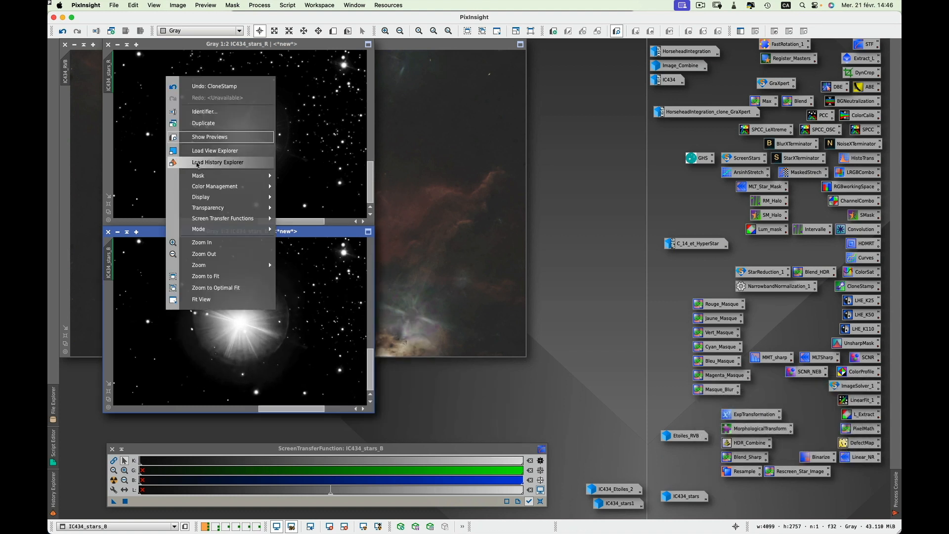
left_click(196, 163)
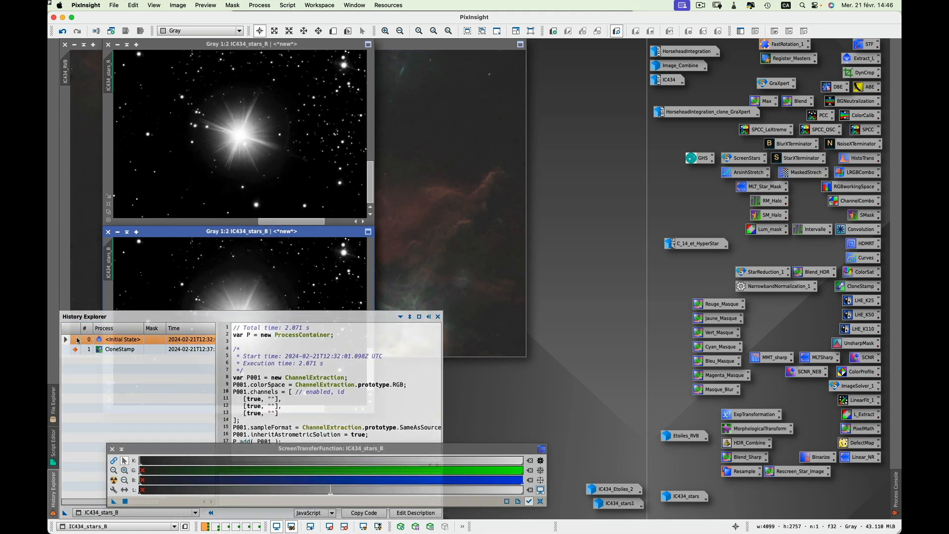
left_click(77, 340)
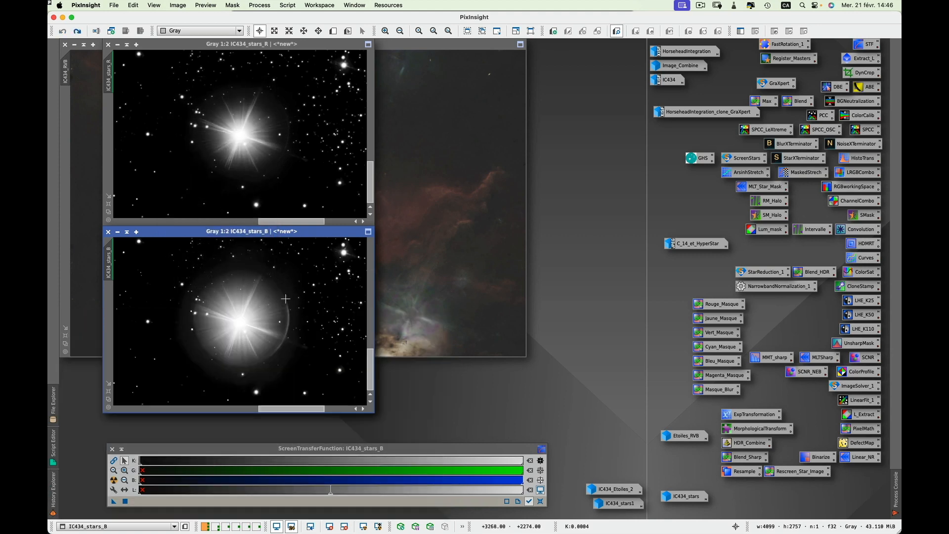
left_click(77, 31)
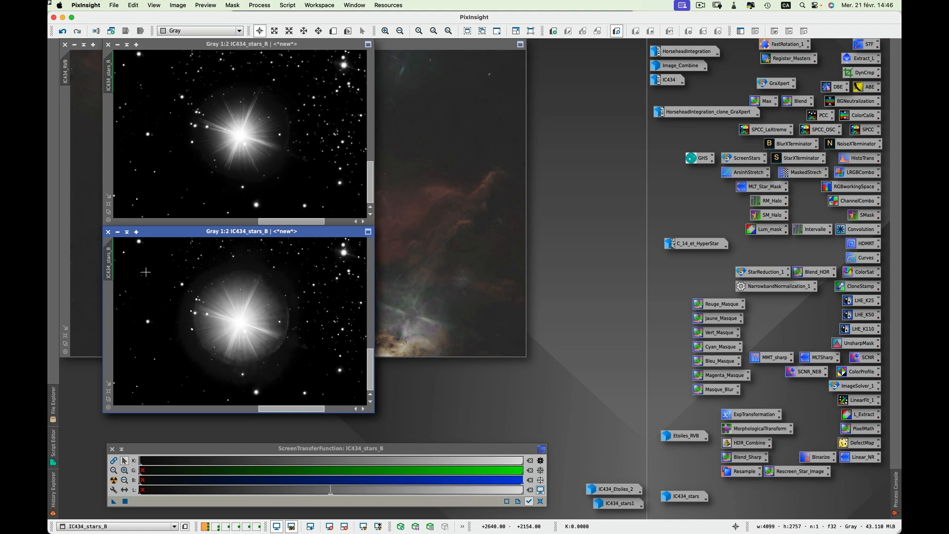
- Iconize the star channel images IC434_stars_B, IC434_stars_G and IC434_stars_R, and open the combined star image Etoiles_RVB
left_click(118, 235)
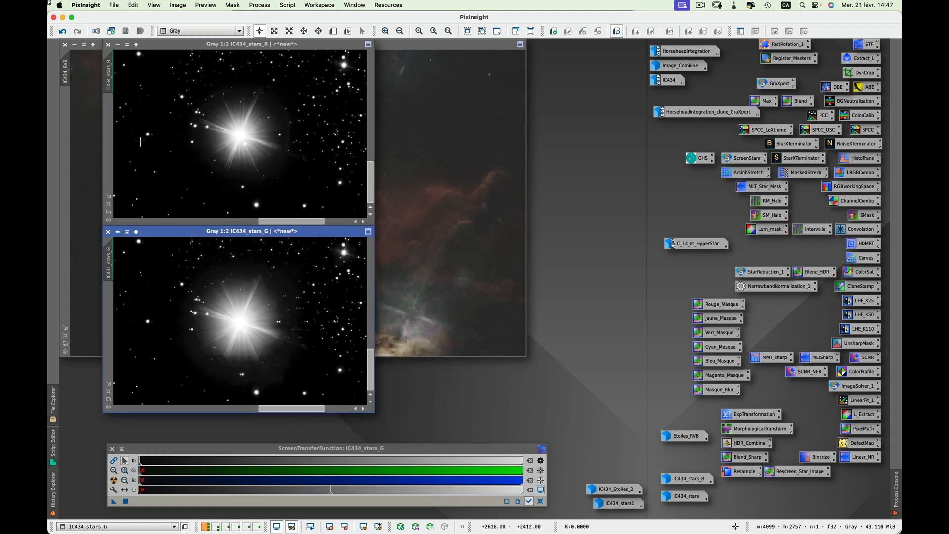
left_click(117, 232)
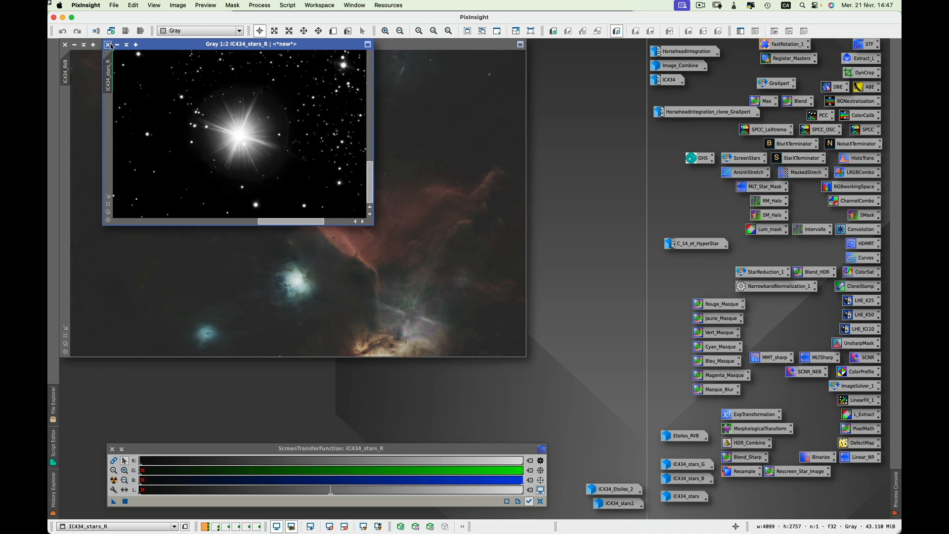
left_click(117, 45)
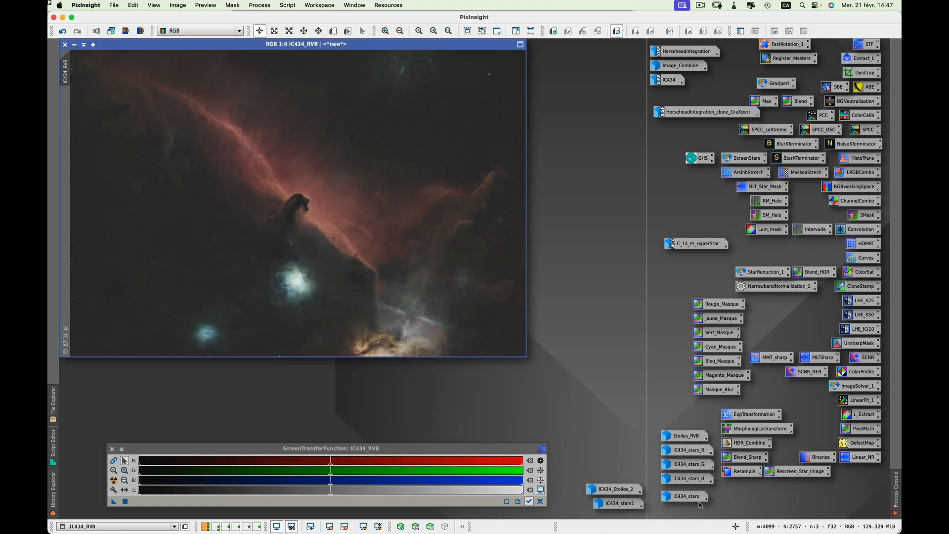
double_click(693, 436)
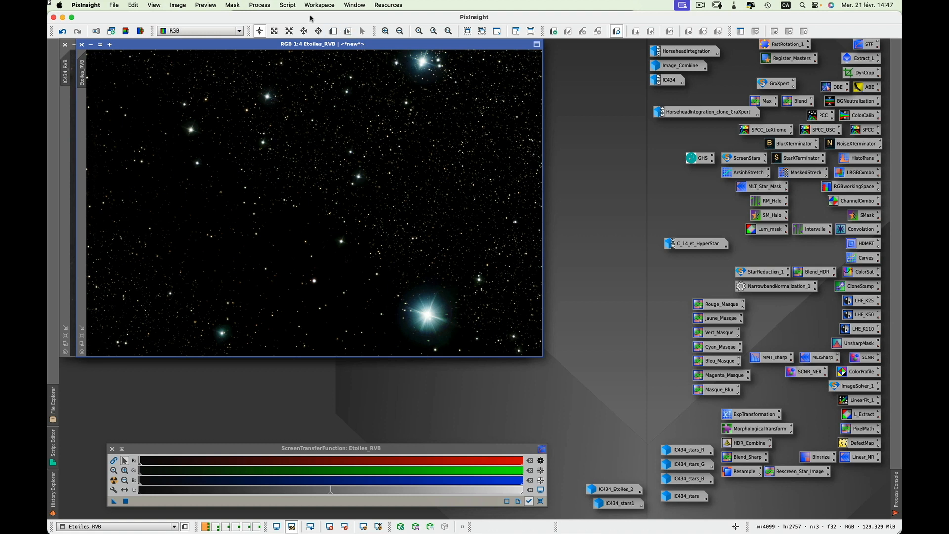
- Combine IC434_RVB with Etoiles_RVB using the Screen operation of the MoP script Combiner 2 images avec PixelMath, and close the script
left_click(284, 9)
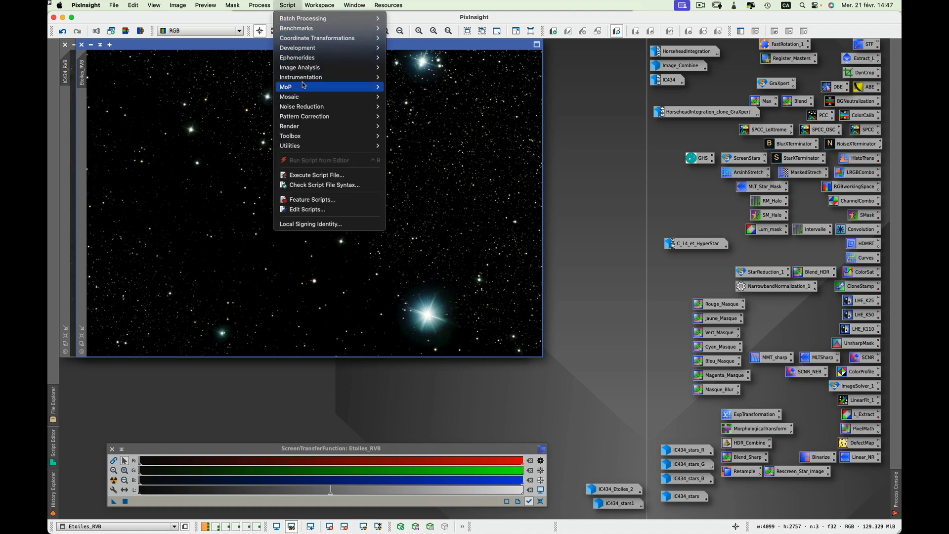
mouse_move(303, 85)
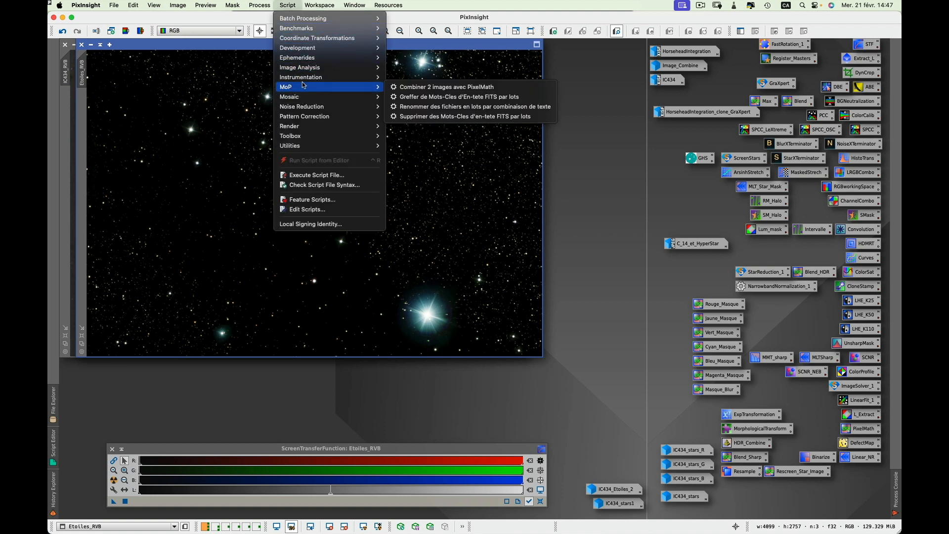
left_click(438, 87)
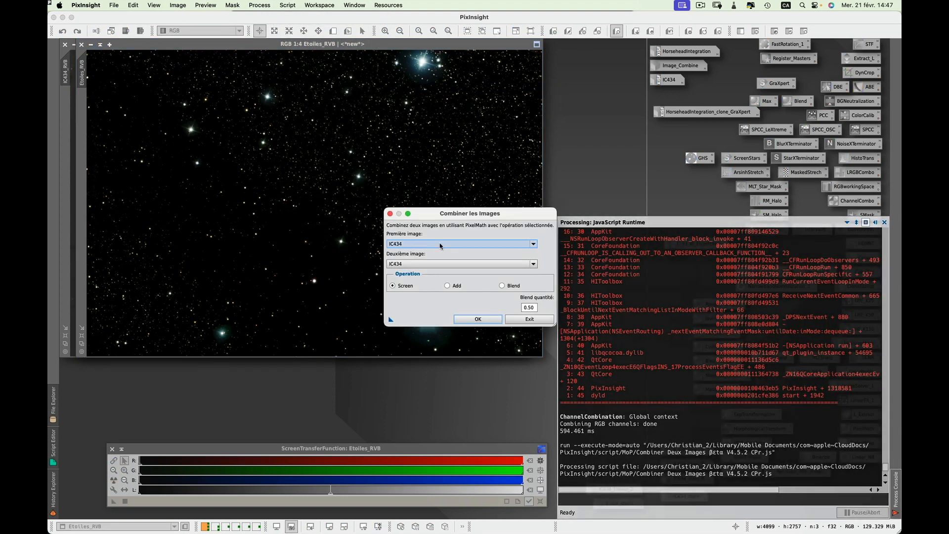
left_click(439, 244)
left_click(424, 298)
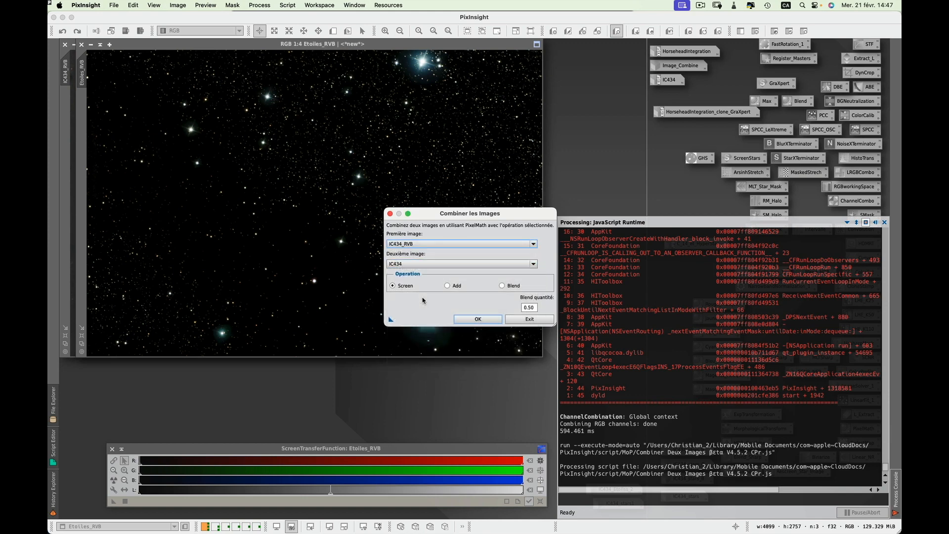
left_click(443, 264)
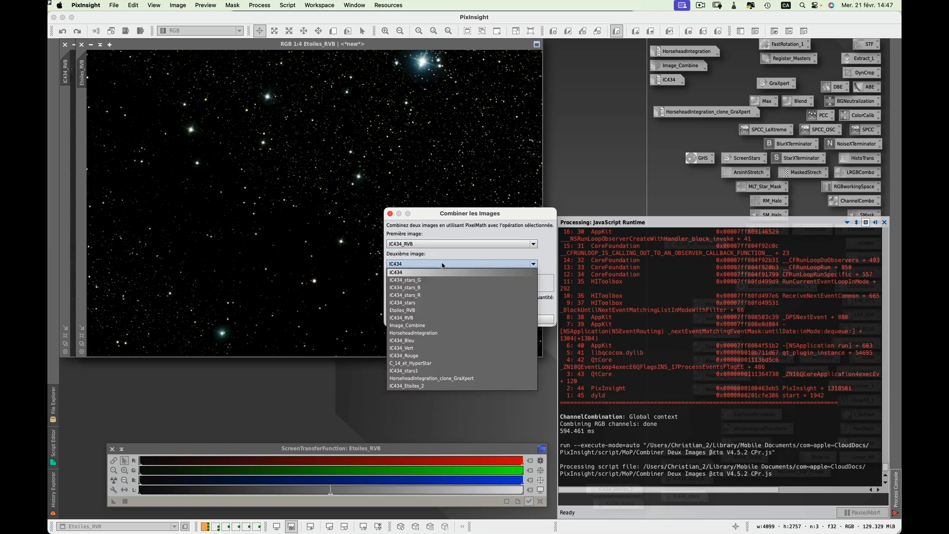
left_click(417, 311)
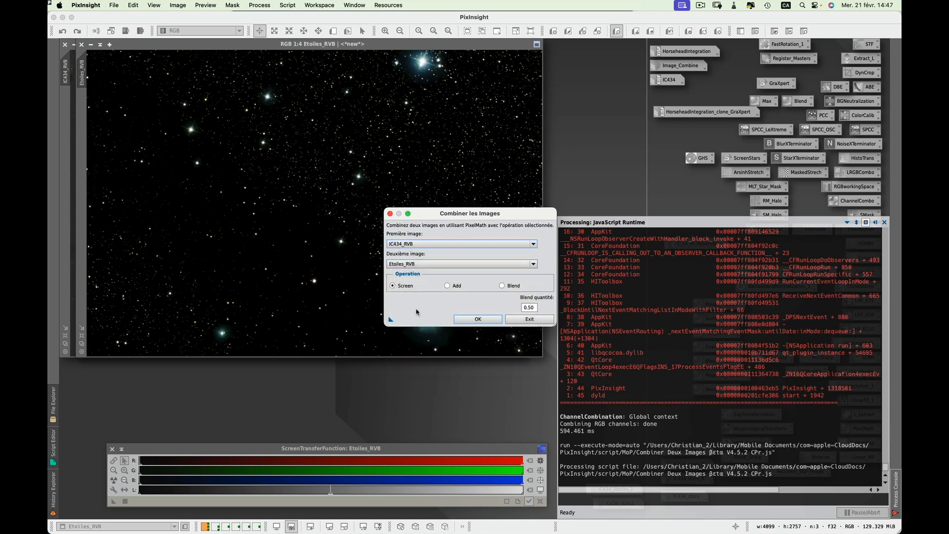
left_click(478, 319)
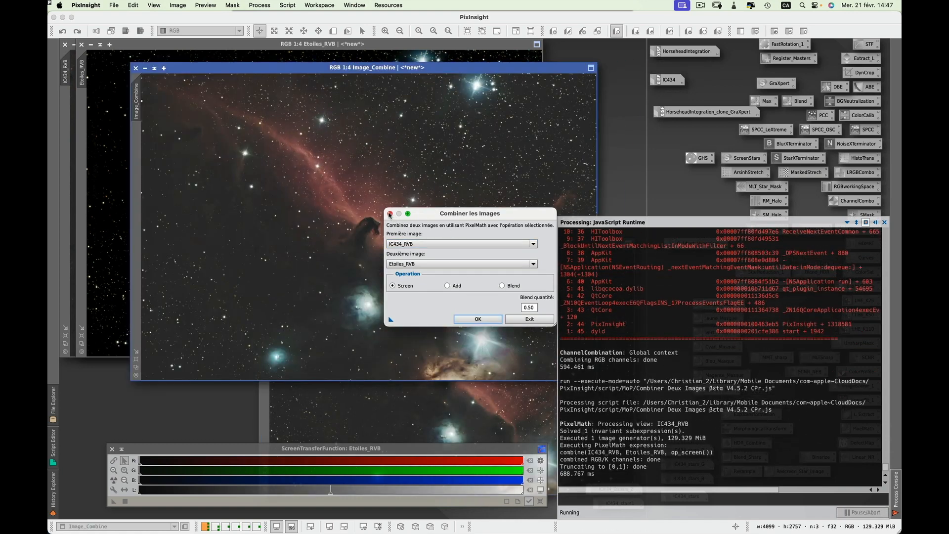
left_click(390, 213)
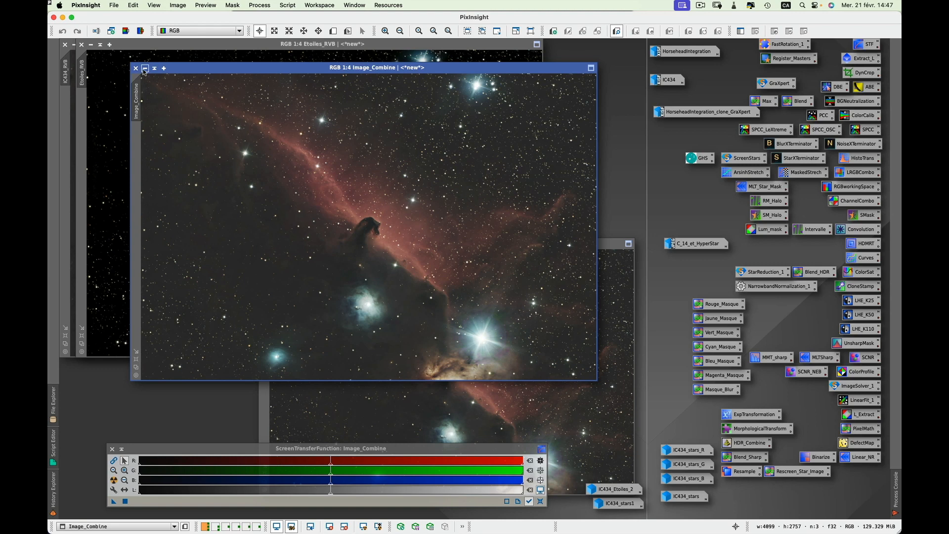
- Place Image_Combine1 over Image_Combine to compare the two combined images, and close Image_Combine1
left_click(485, 421)
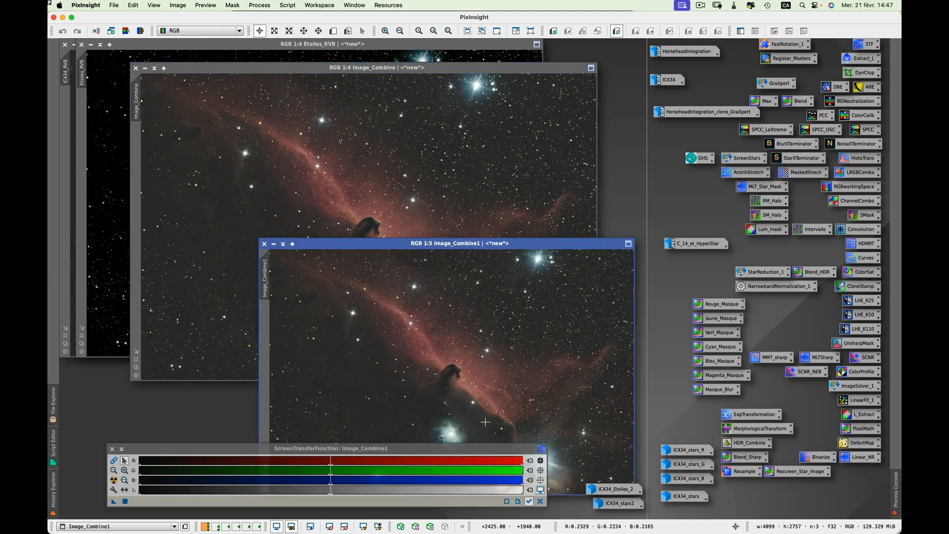
left_click_drag(516, 246, 428, 140)
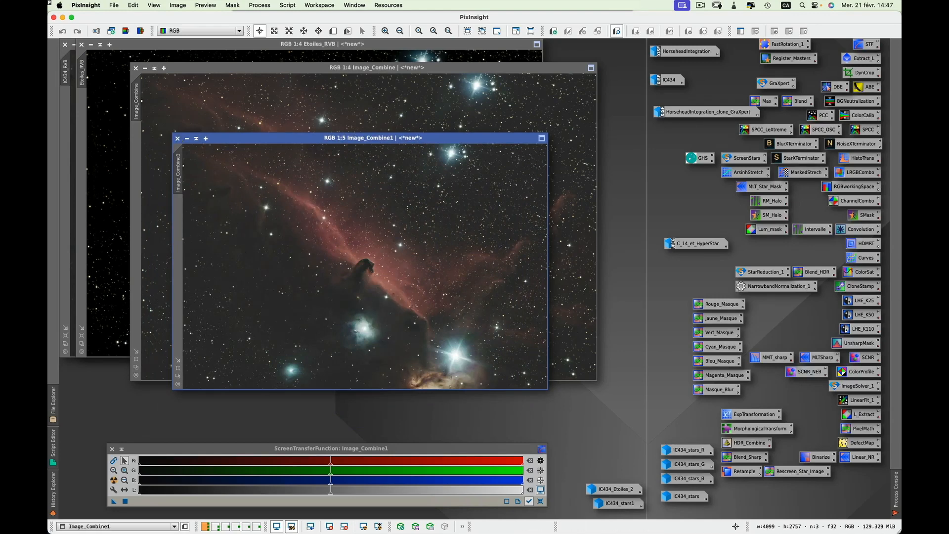
left_click(177, 138)
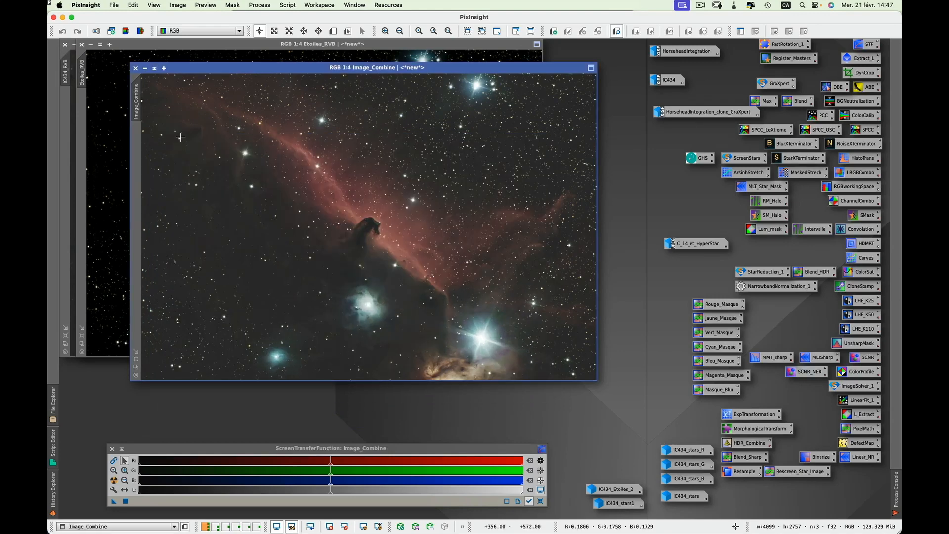